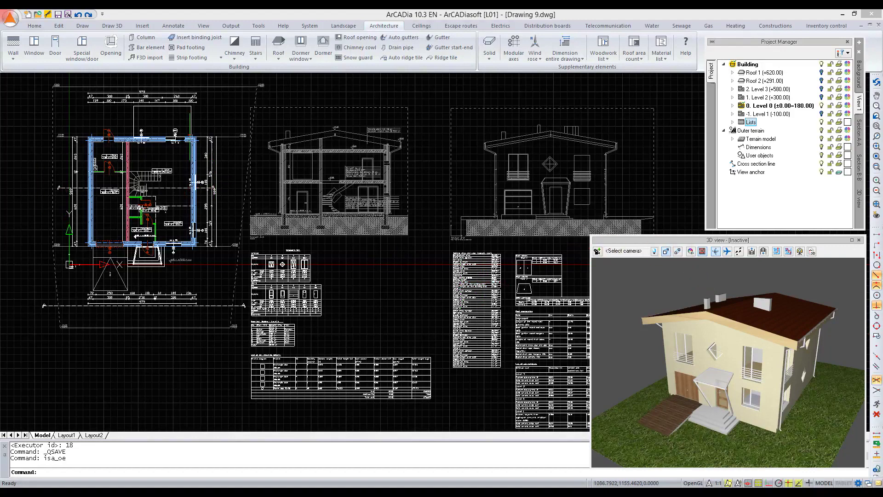
In the 3D view, hide the whole building and turn back on only Level 0 and Level -1
middle_drag(145, 194, 260, 252)
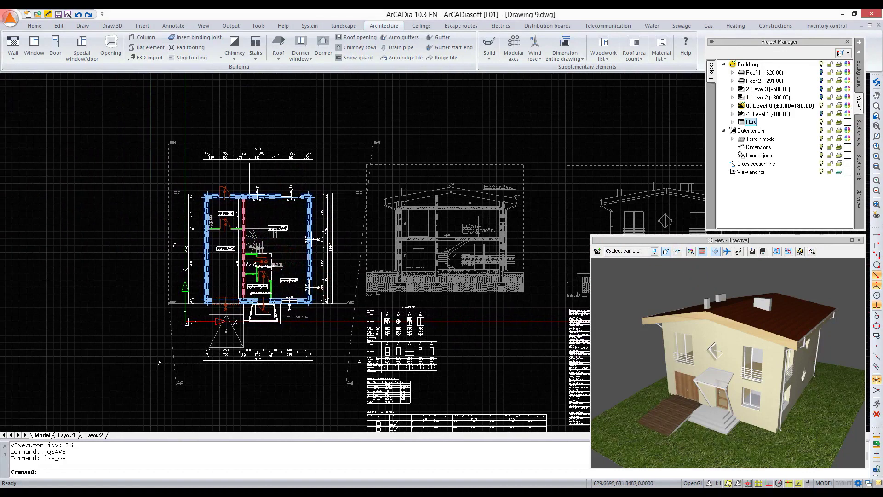
scroll(244, 261, up, 4)
middle_drag(278, 209, 321, 256)
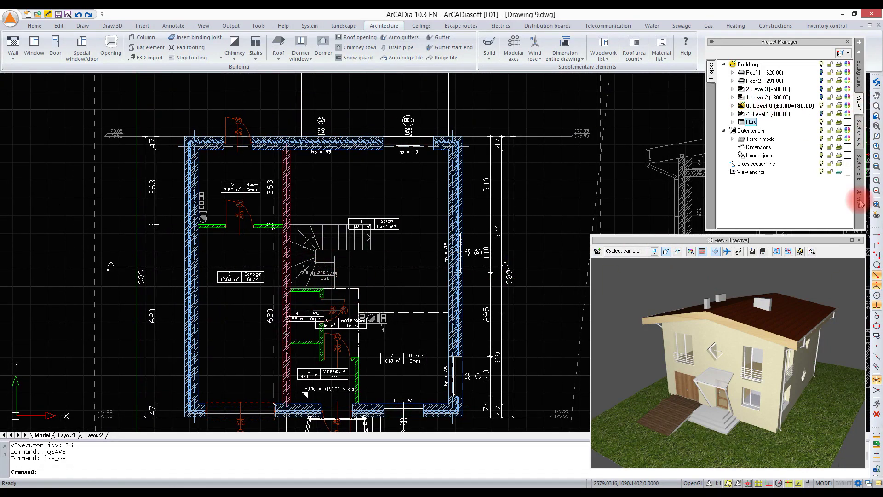
click(251, 289)
mouse_move(250, 242)
middle_down()
mouse_move(246, 219)
mouse_move(247, 249)
middle_up()
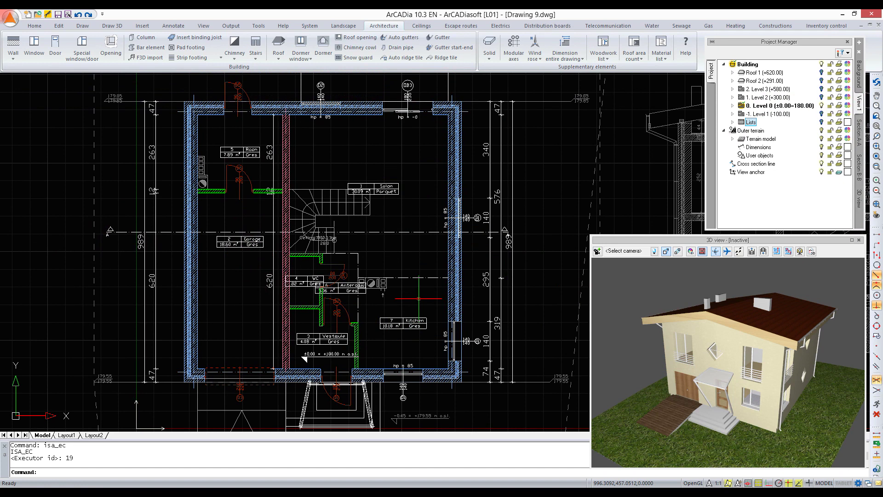
click(858, 202)
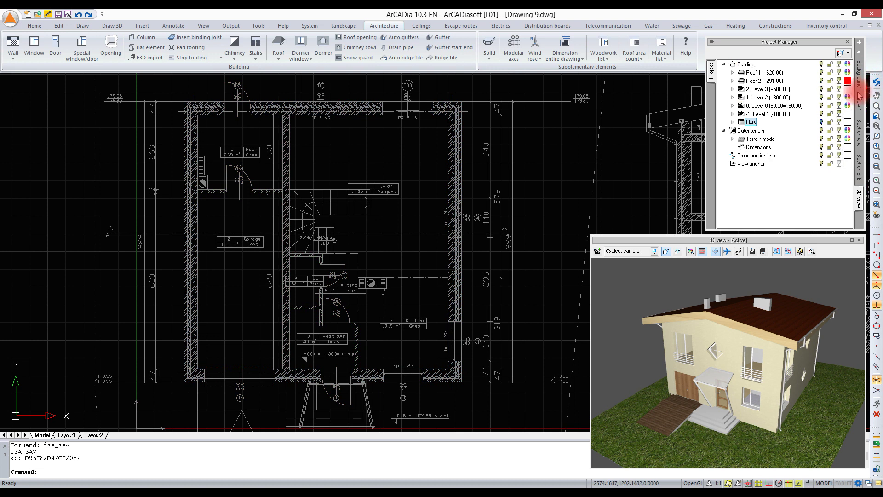
click(821, 66)
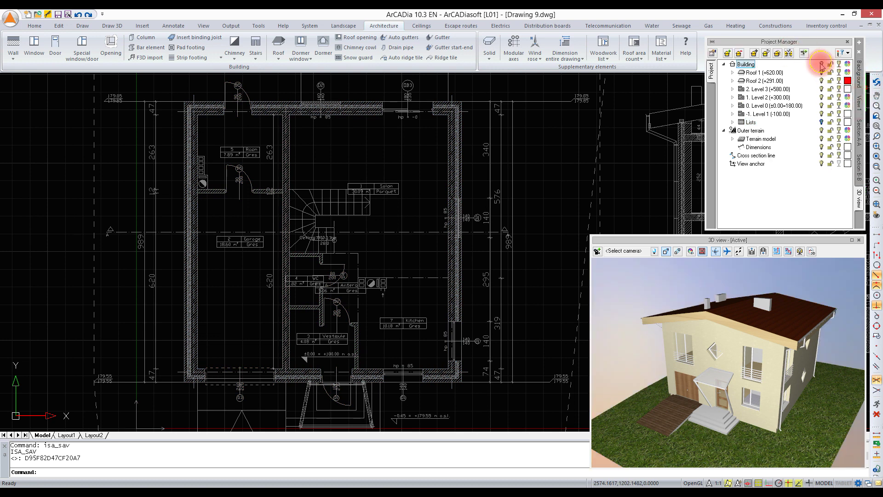
click(821, 105)
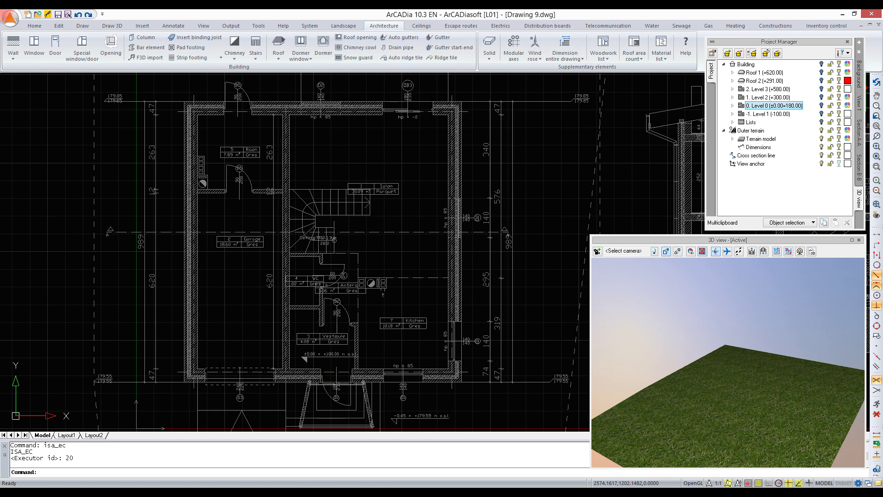
click(822, 114)
Hide the ceiling of Level 0 in the 3D view and look down into the ground-floor rooms
click(733, 106)
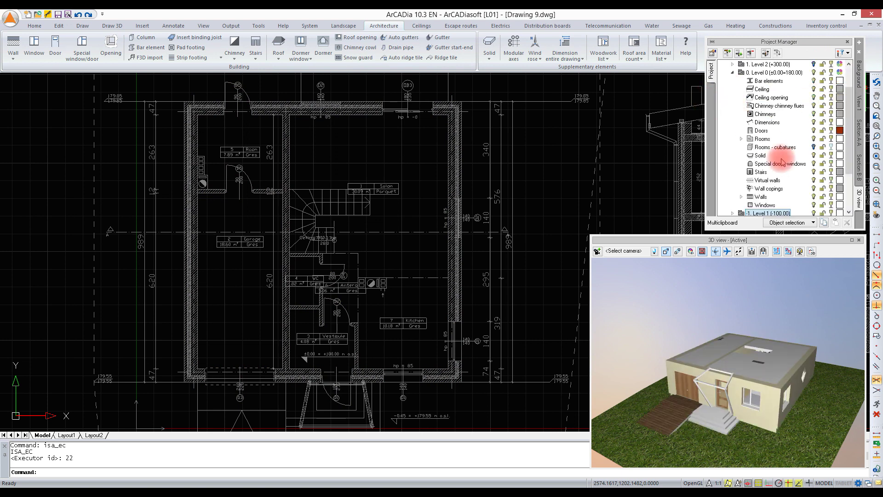
click(813, 88)
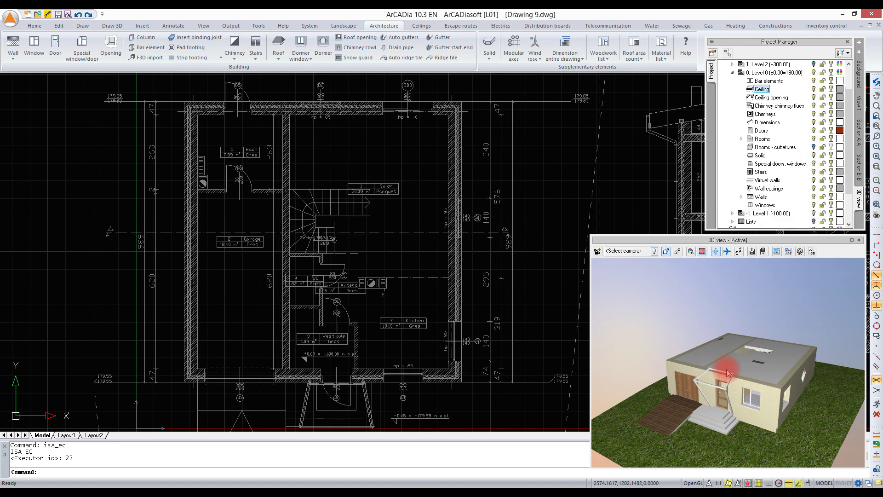
drag(726, 368, 725, 314)
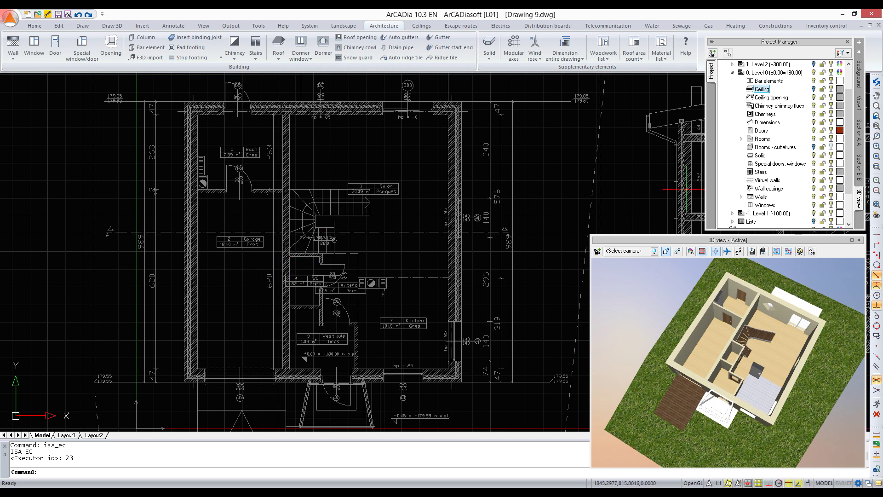
Return to the Level 0 plan view, open the Object Explorer and browse the standard 3D library, including garden furniture and kitchen cabinets
click(859, 101)
click(310, 26)
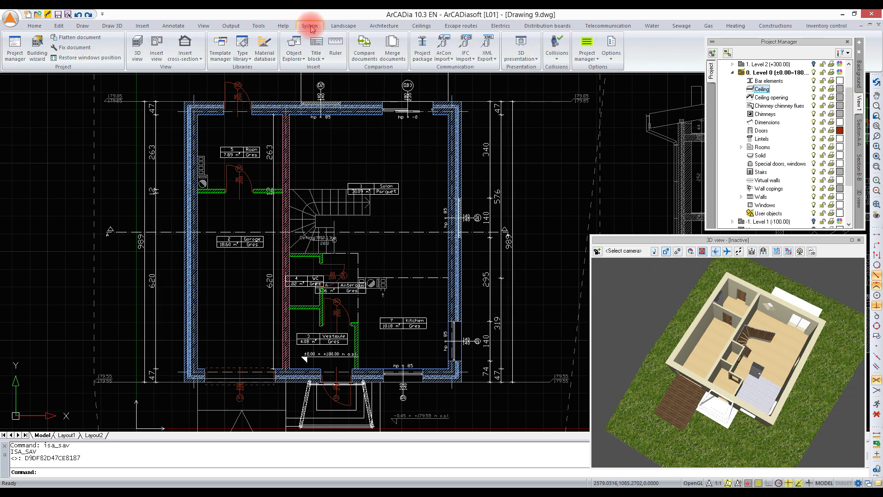
click(294, 46)
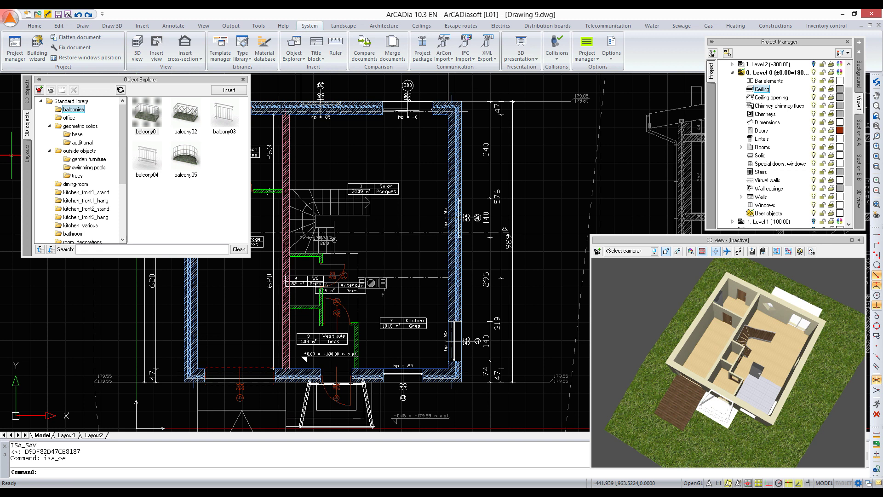
click(76, 159)
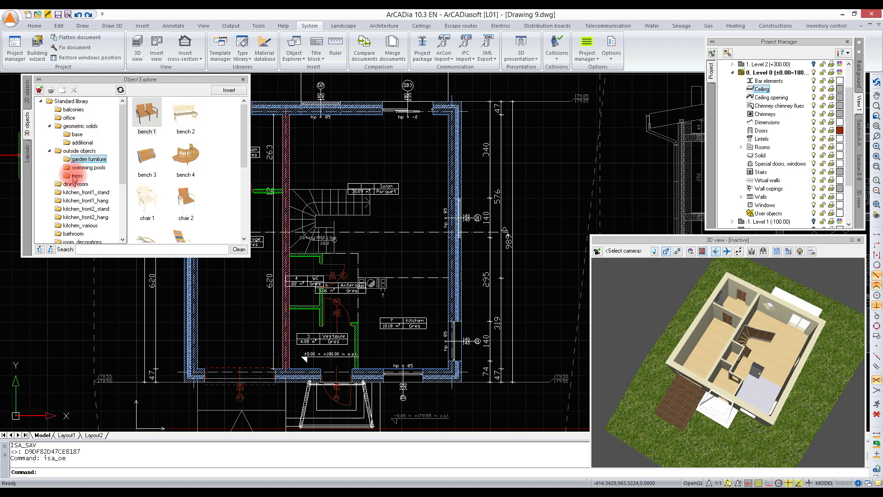
click(76, 193)
scroll(77, 206, down, 2)
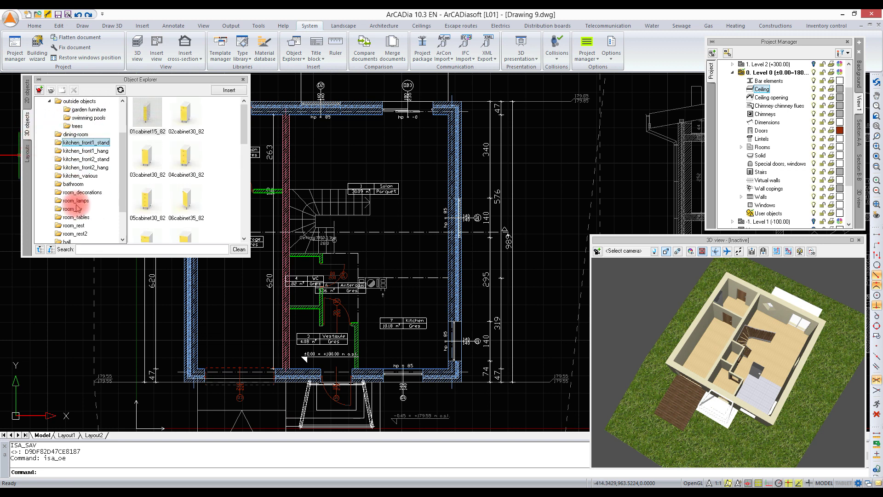
scroll(77, 208, down, 1)
scroll(76, 204, down, 1)
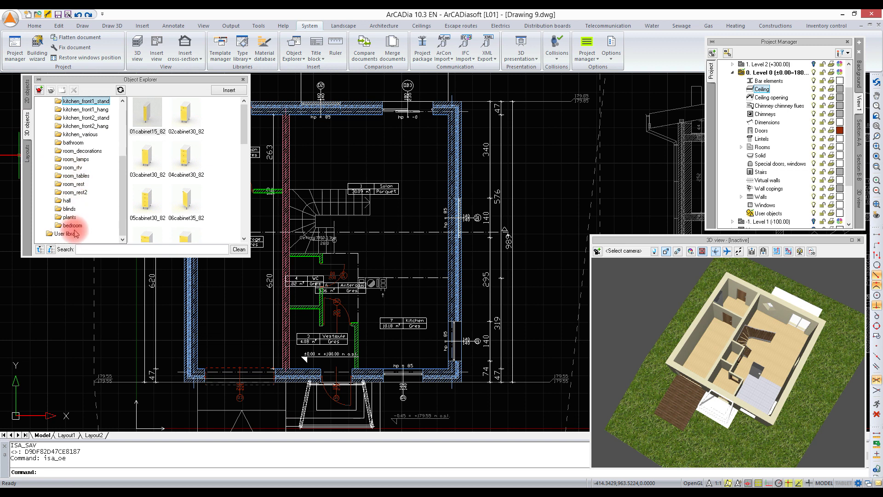
Insert the 05sofa2 object from room_rest in the Salon, rotated with its back against the partition wall
click(68, 186)
mouse_move(187, 113)
mouse_down()
mouse_move(333, 202)
mouse_move(302, 142)
mouse_move(318, 142)
mouse_up()
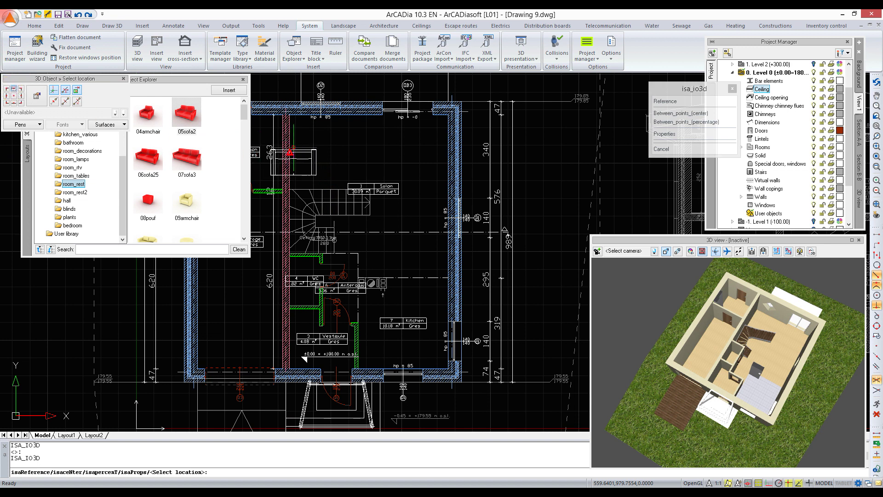
click(290, 151)
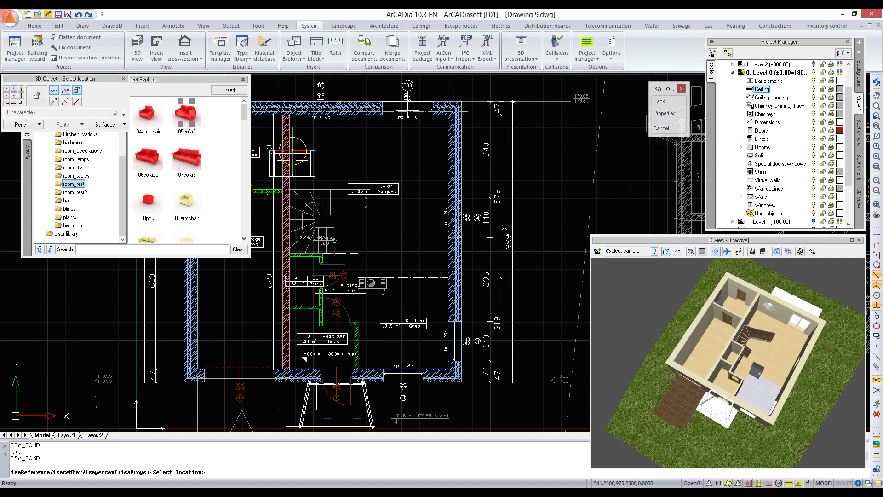
shift+click(293, 90)
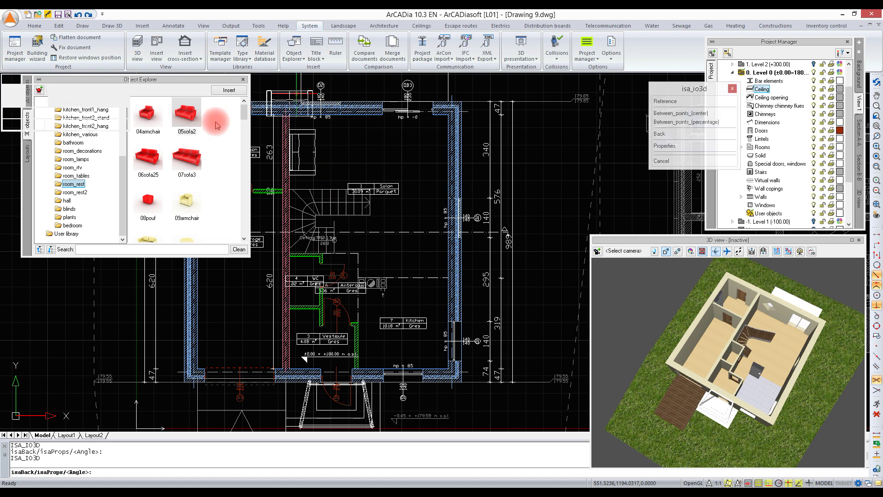
Place a 04armchair near the Salon's upper window, rotated diagonally to face the seating area
click(148, 113)
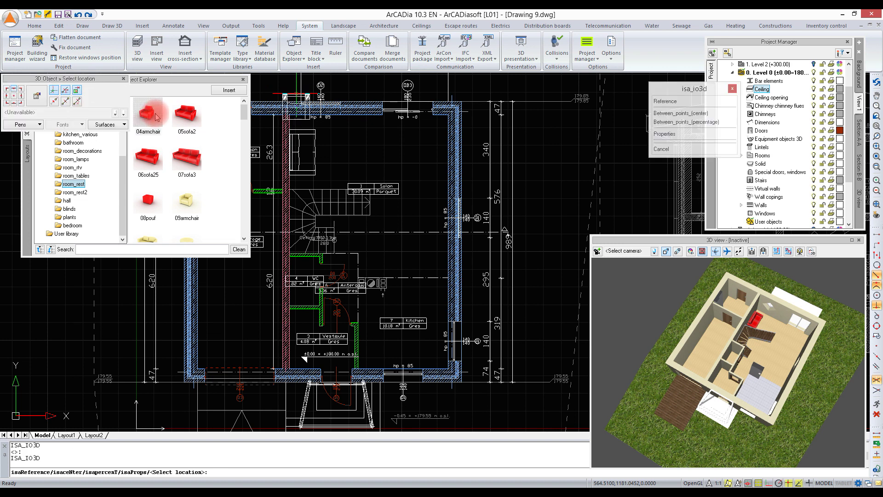
click(388, 129)
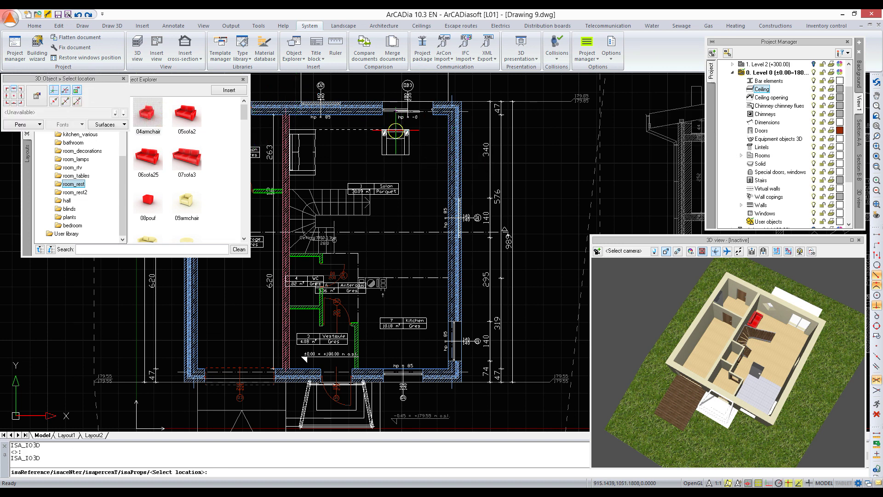
click(419, 152)
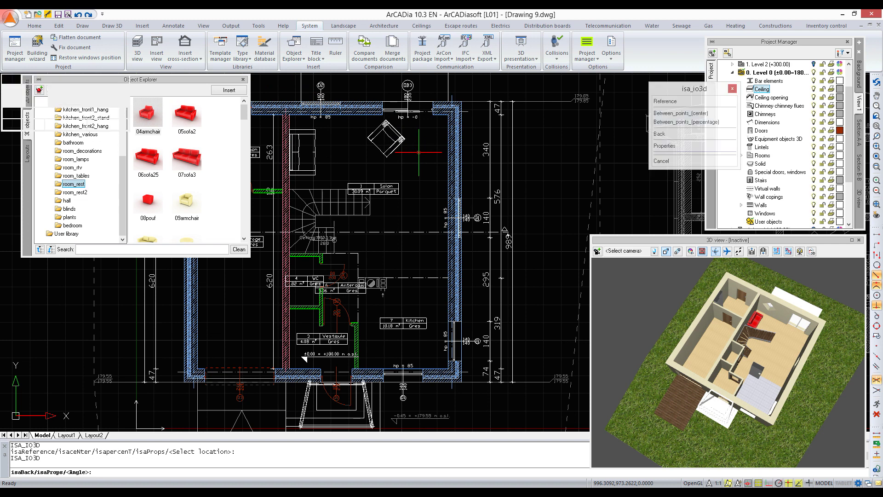
Place the 02small_table80 table from room_tables between the sofa and armchair, aligned squarely with the walls, and end the insertion
click(73, 176)
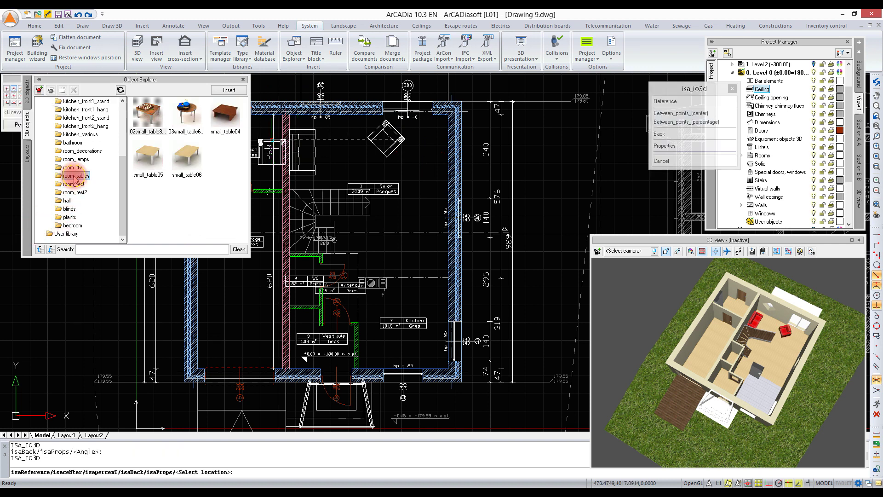
click(152, 111)
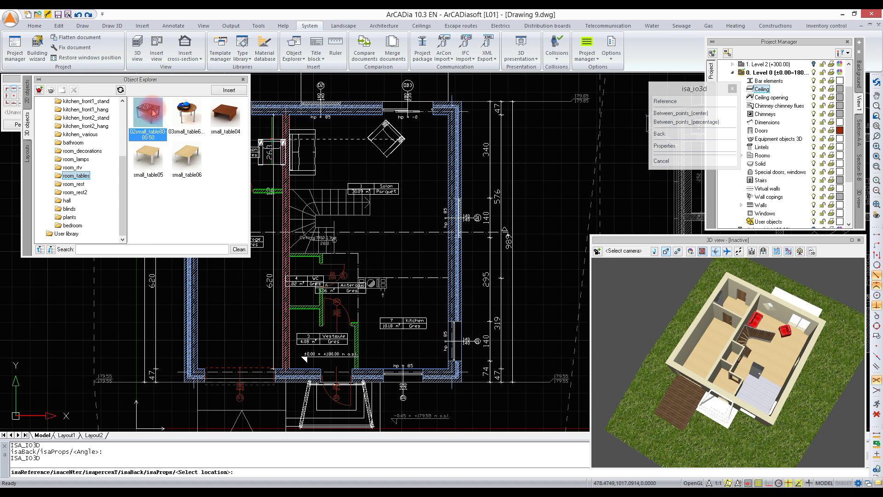
double_click(148, 114)
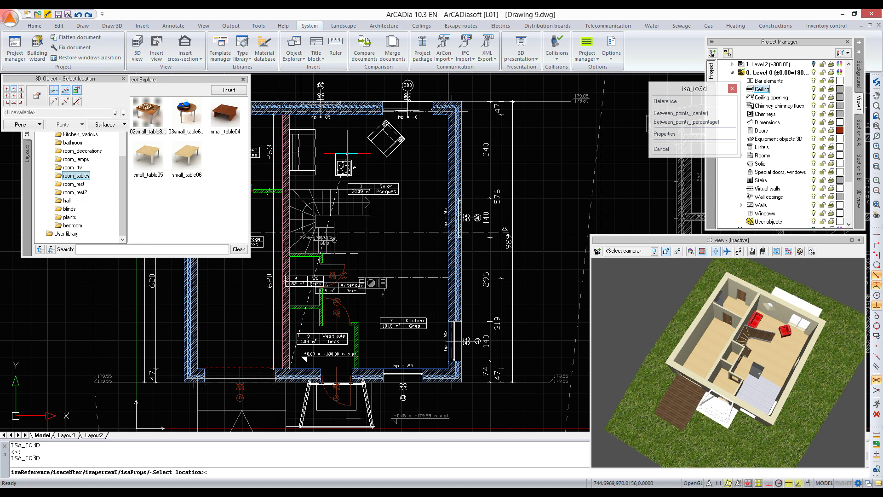
click(346, 153)
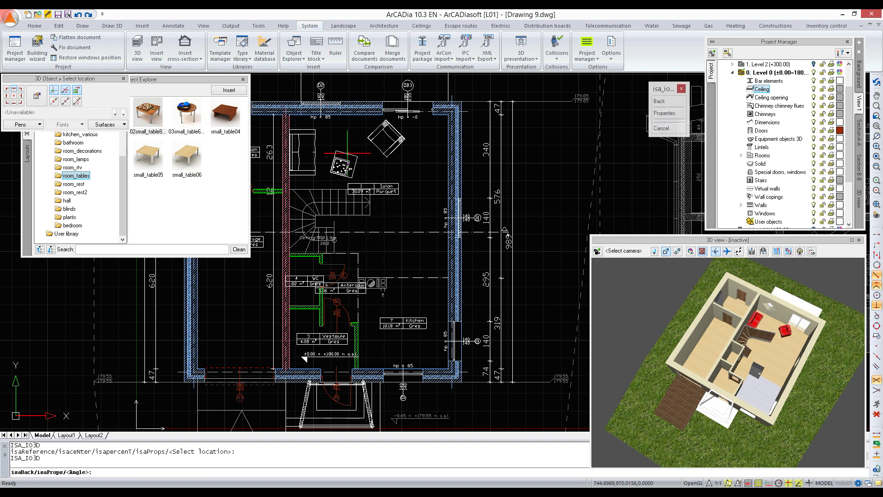
shift+click(370, 156)
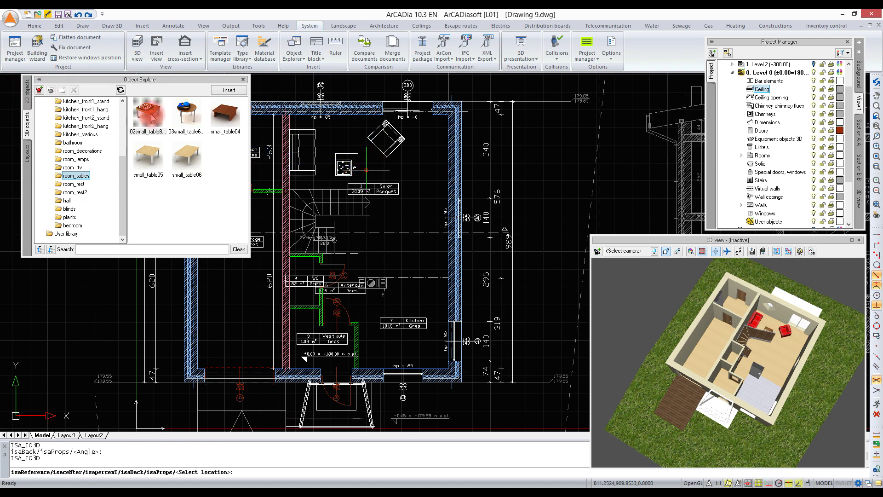
key(Escape)
Check which file types are supported for importing 3D objects into the user library, and leave without importing
click(41, 91)
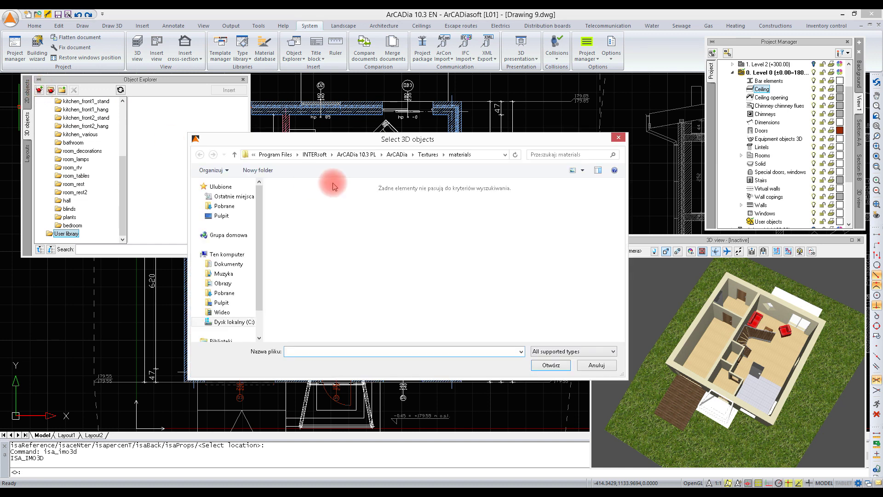
click(570, 351)
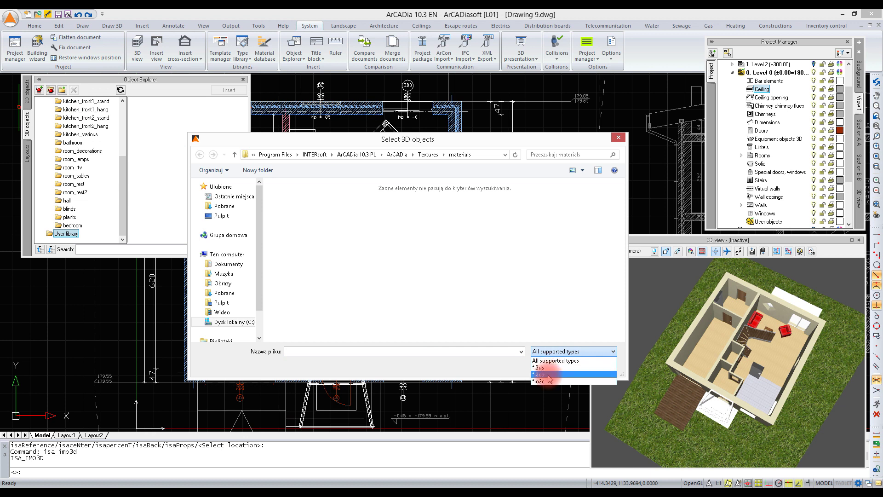
click(619, 140)
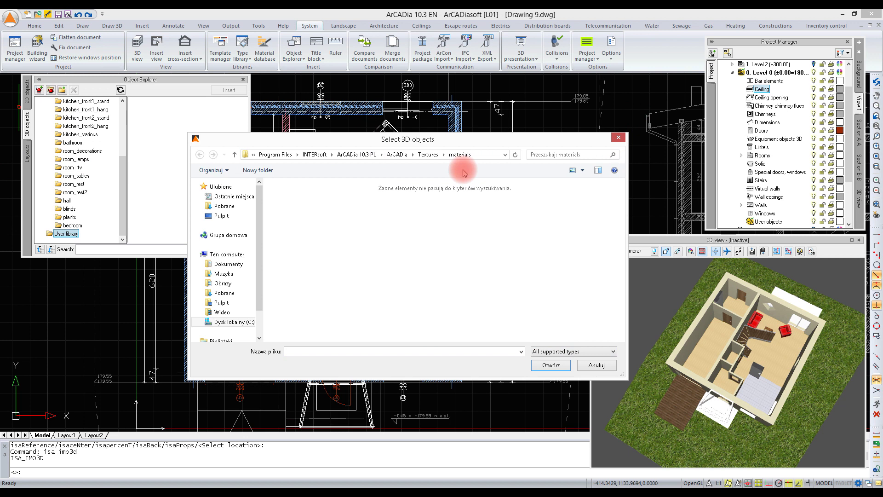
click(613, 142)
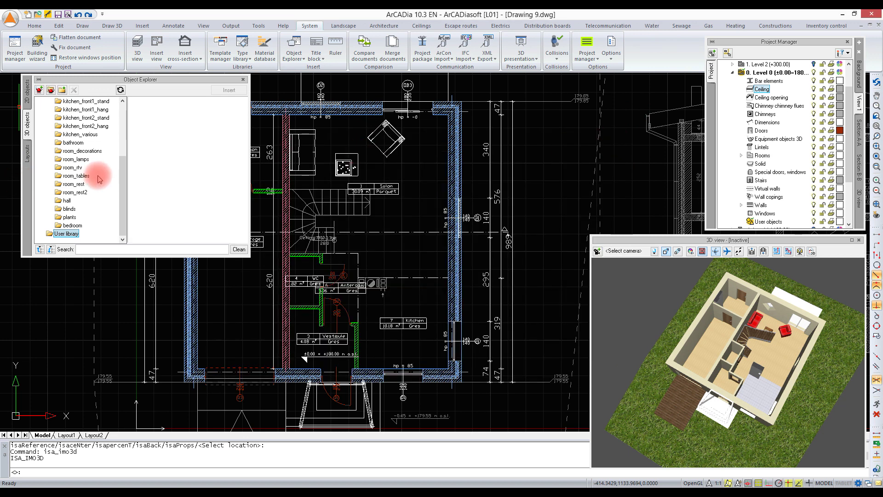
Insert the kitchen4 layout from the user library's Furniture folder in the Kitchen, fitted into the lower-right corner of the exterior walls
drag(122, 174, 124, 210)
click(86, 192)
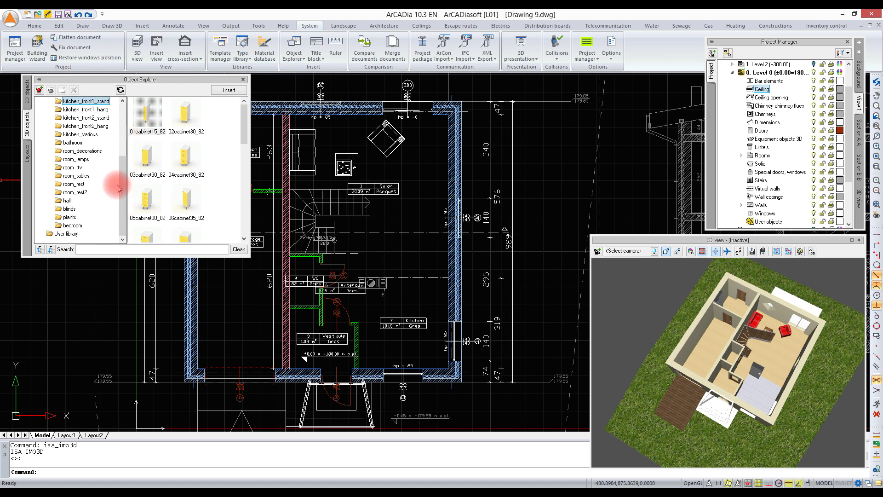
click(27, 157)
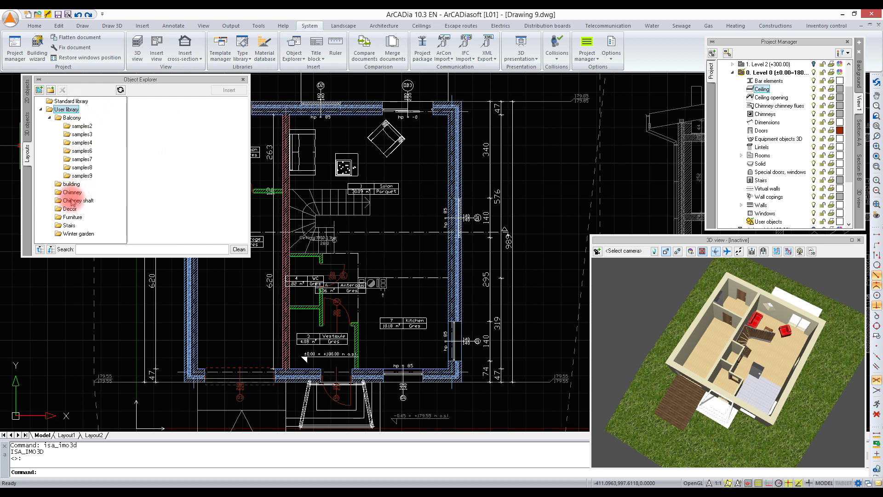
click(72, 216)
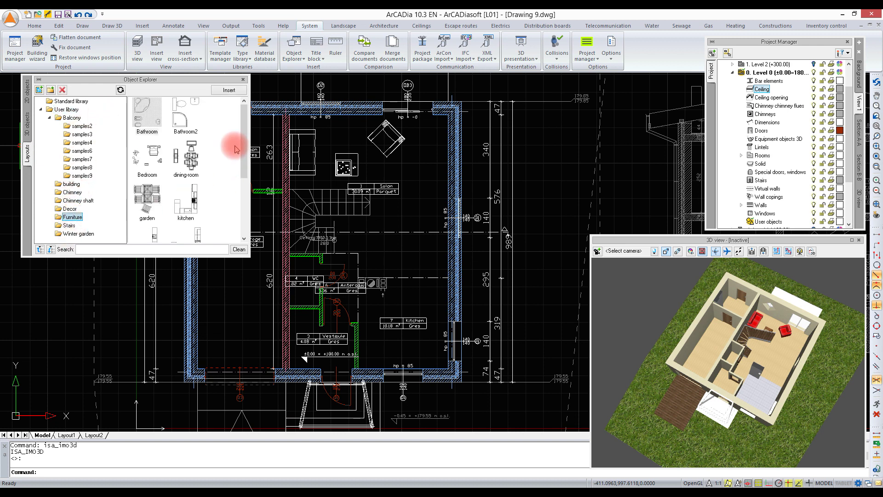
drag(244, 142, 240, 170)
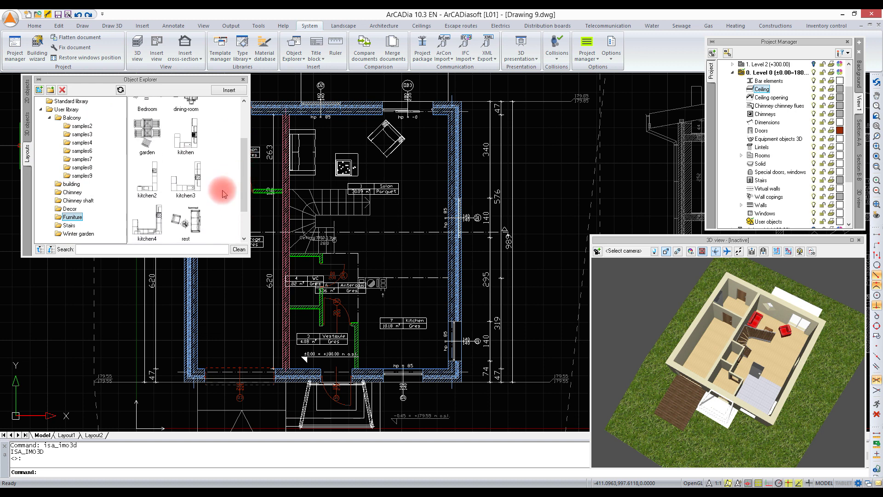
click(190, 184)
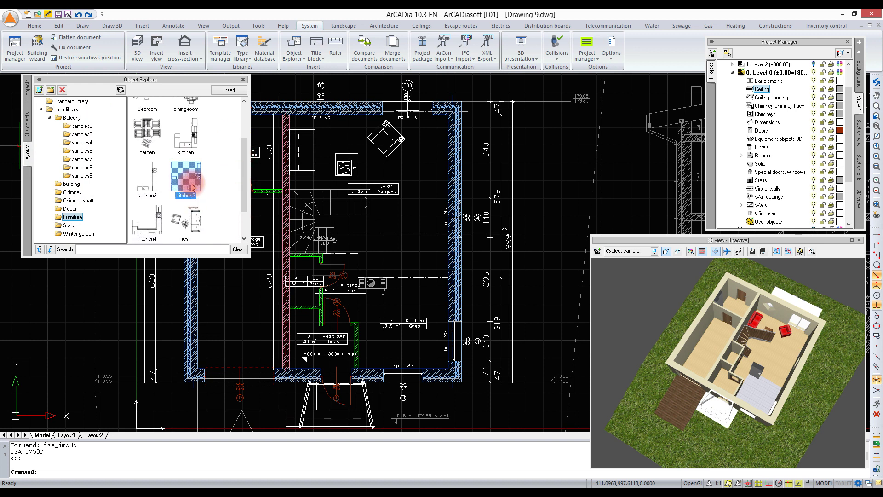
click(153, 223)
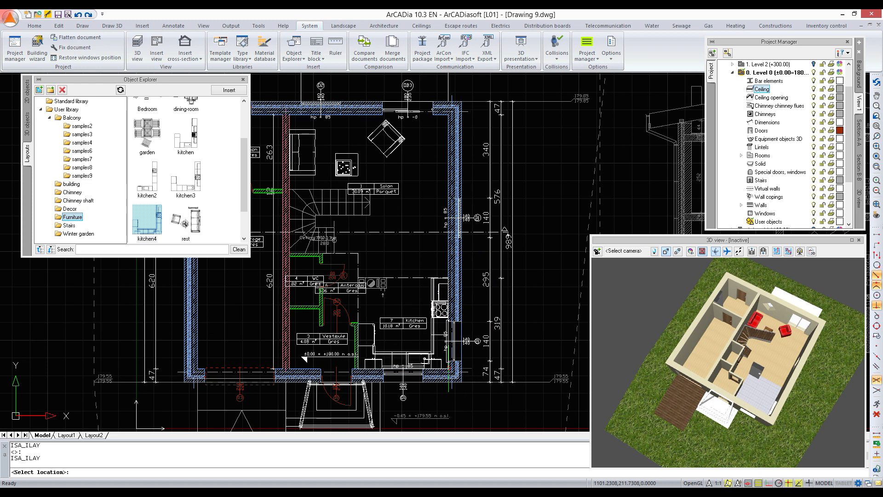
mouse_move(817, 373)
mouse_down()
mouse_move(826, 359)
mouse_move(814, 374)
mouse_up()
scroll(664, 363, up, 10)
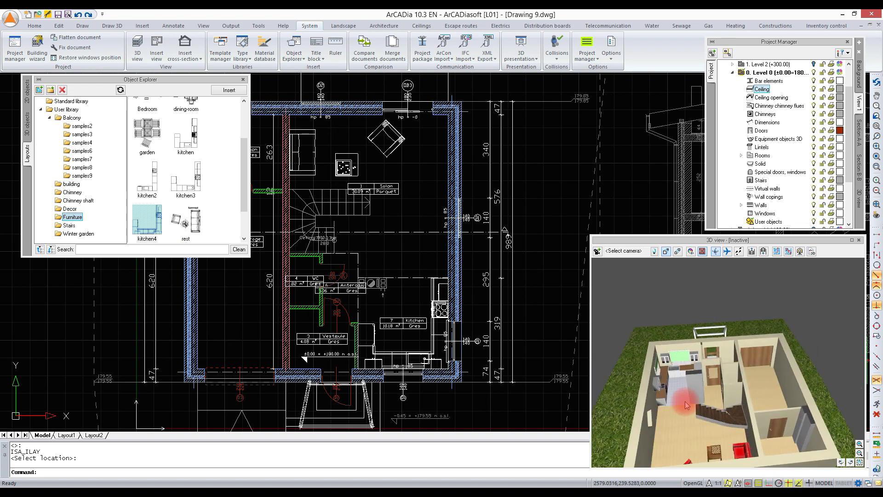
middle_drag(736, 376, 737, 382)
drag(737, 404, 736, 427)
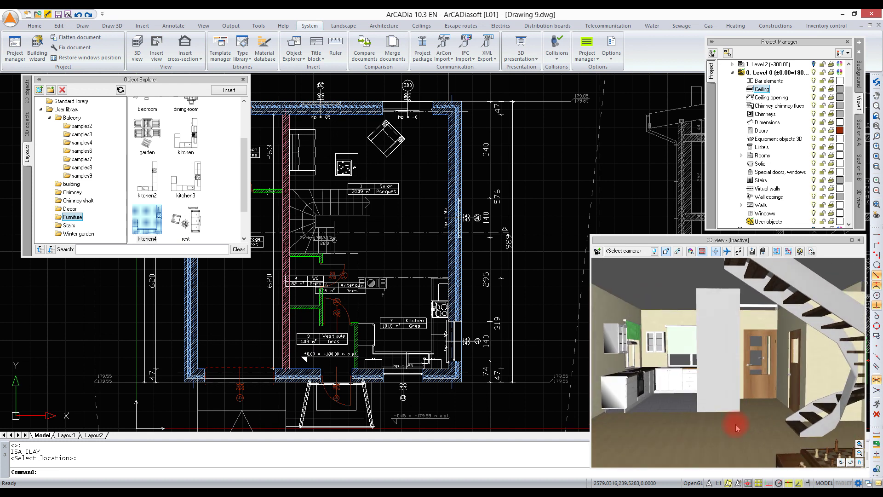
mouse_move(678, 391)
mouse_down()
mouse_move(669, 380)
mouse_move(680, 361)
mouse_up()
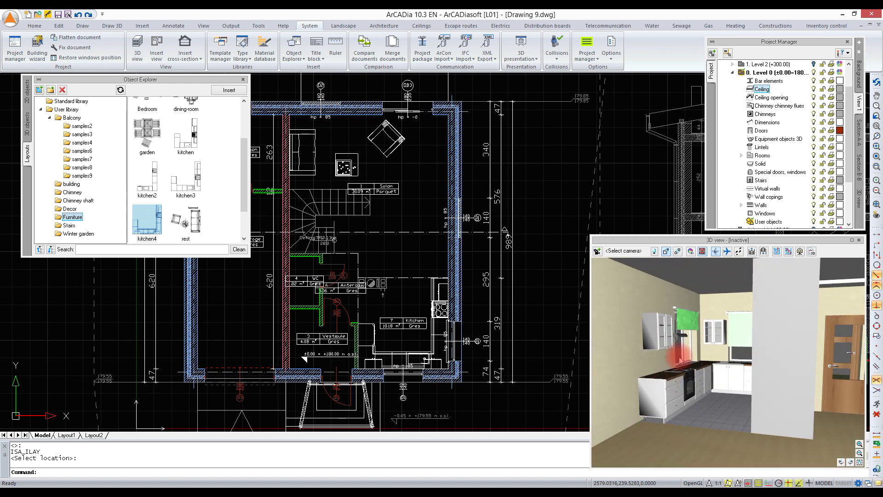
Insert the WC1 layout from the Furniture folder at the lower-left inside corner of the WC
click(180, 184)
scroll(183, 191, down, 1)
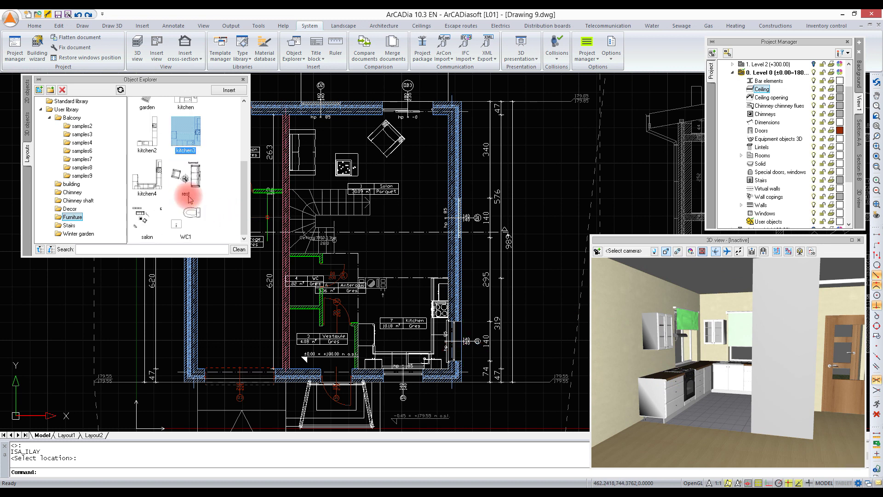
click(191, 216)
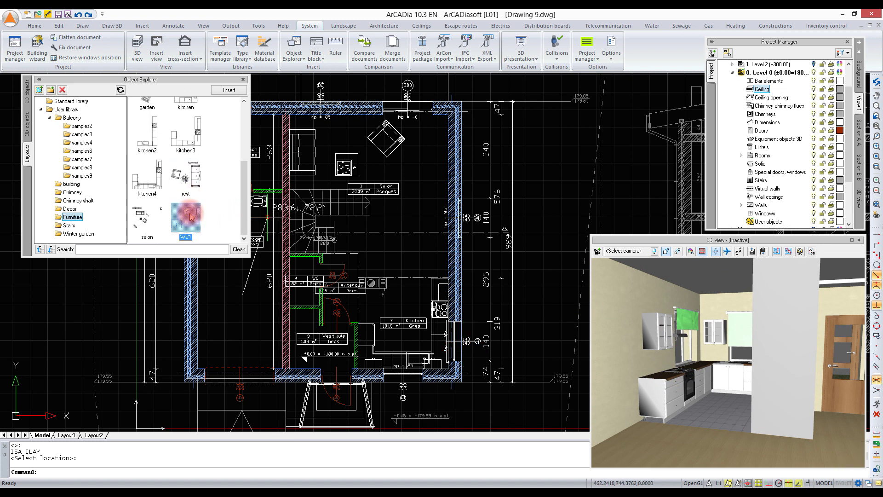
scroll(291, 307, up, 3)
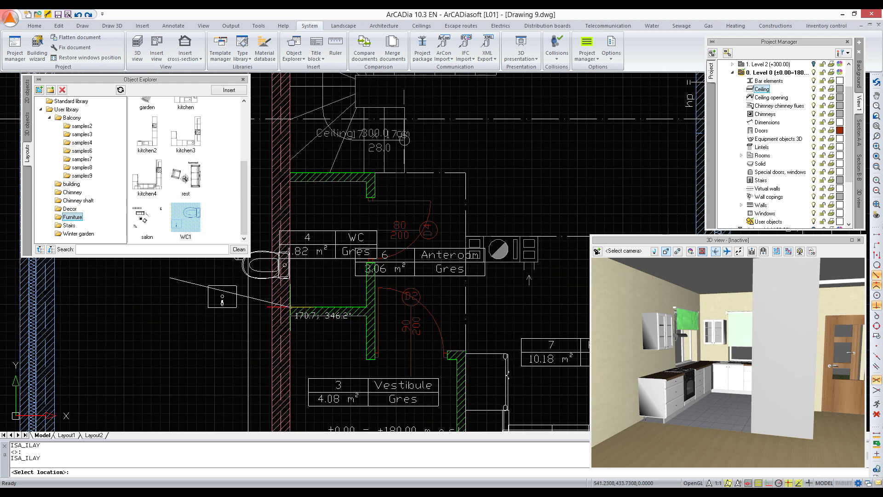
click(290, 306)
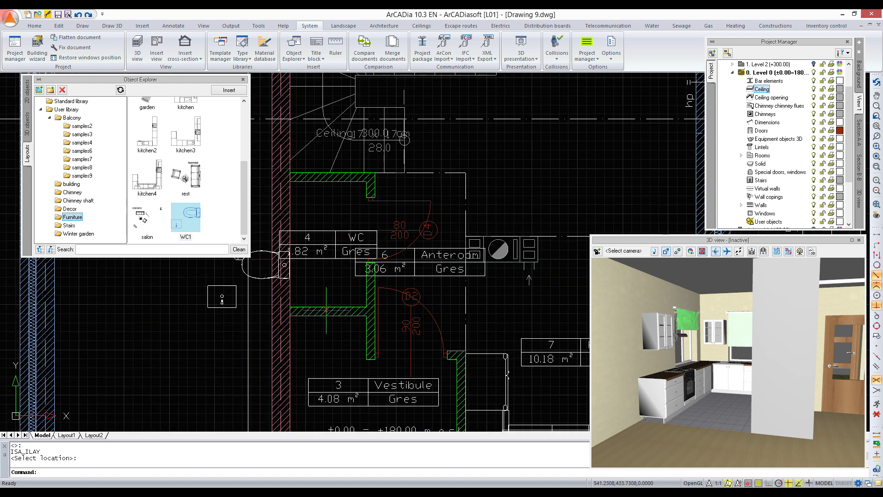
Rotate the WC1 layout 90° clockwise about the WC's lower-left corner so the toilet backs onto the lower partition wall
click(263, 277)
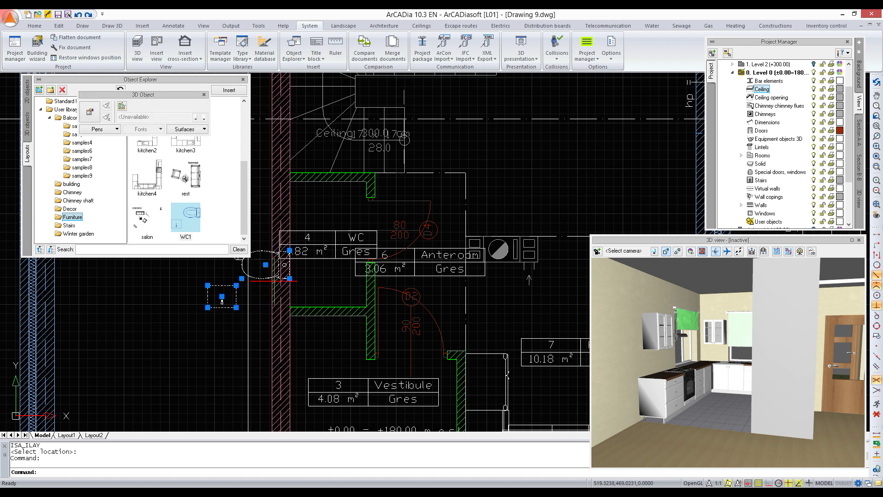
right_click(275, 281)
click(285, 362)
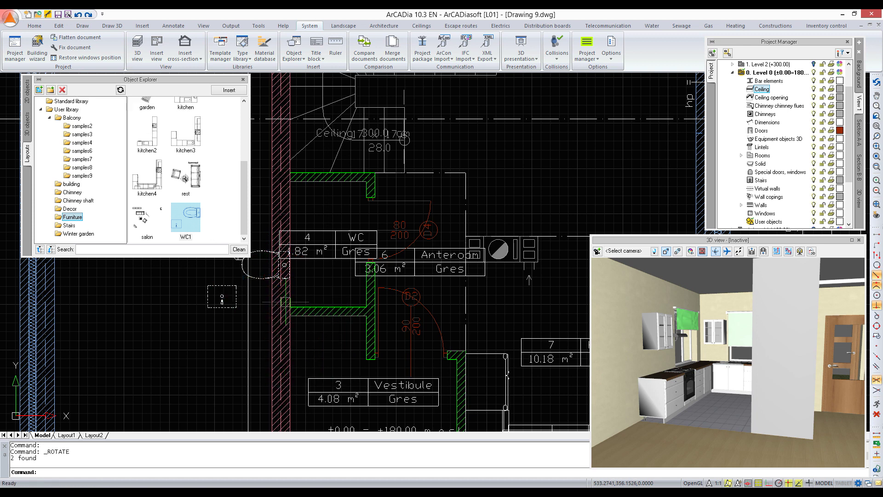
click(290, 306)
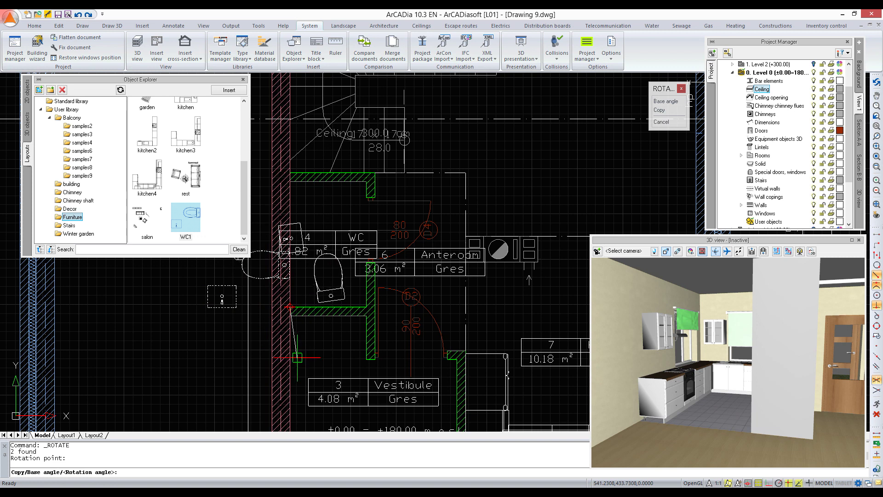
key(Escape)
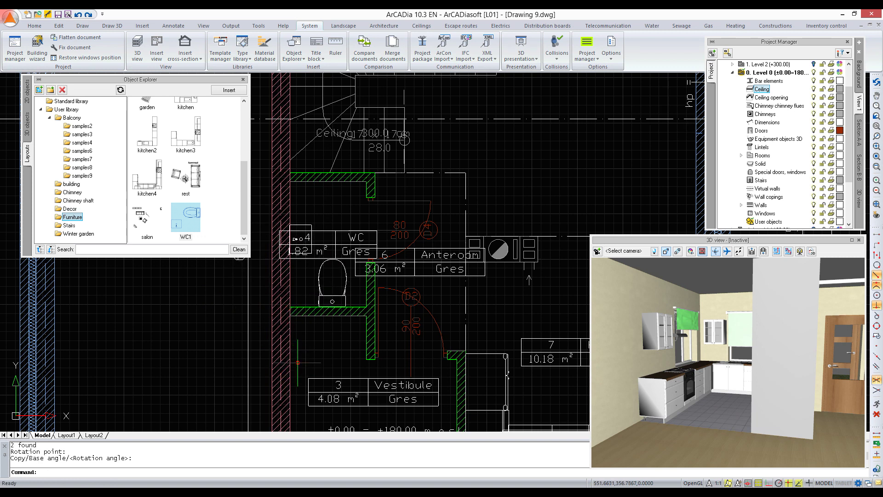
Explode the WC1 layout into separate 3D objects
click(320, 272)
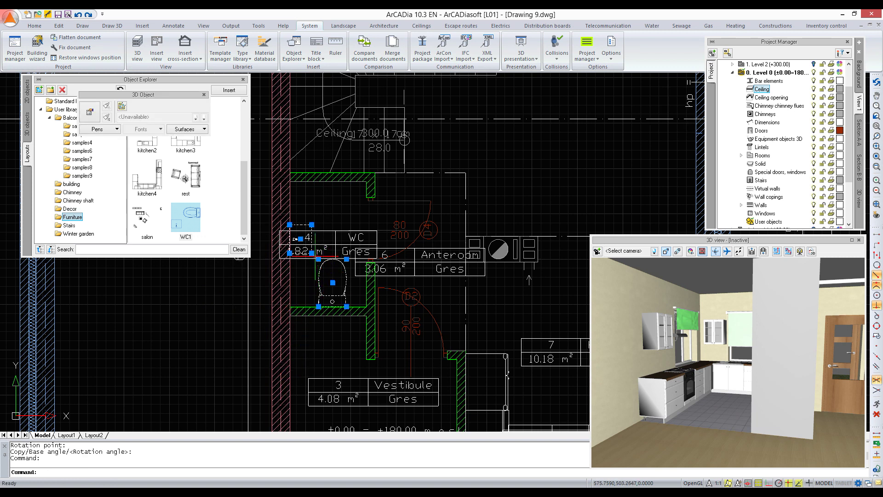
click(123, 106)
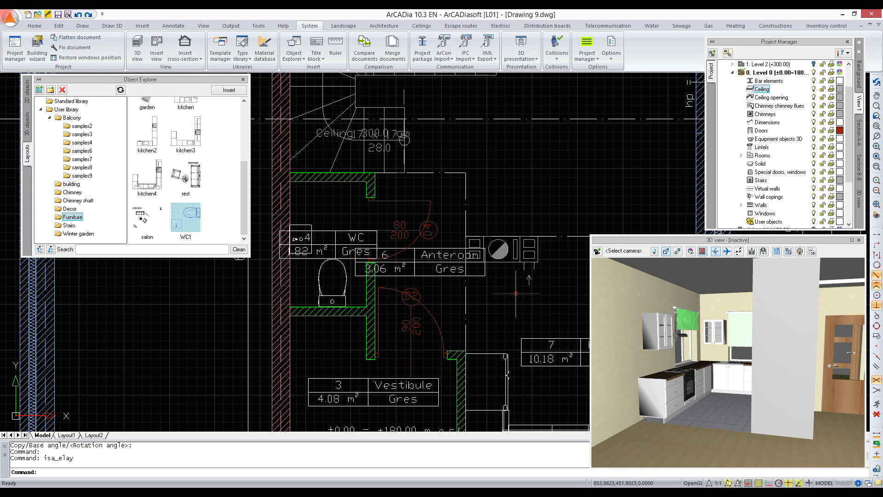
mouse_move(732, 330)
mouse_down()
mouse_move(676, 339)
mouse_move(758, 321)
mouse_move(776, 331)
mouse_move(793, 406)
mouse_move(798, 375)
mouse_move(792, 403)
mouse_move(764, 242)
mouse_up()
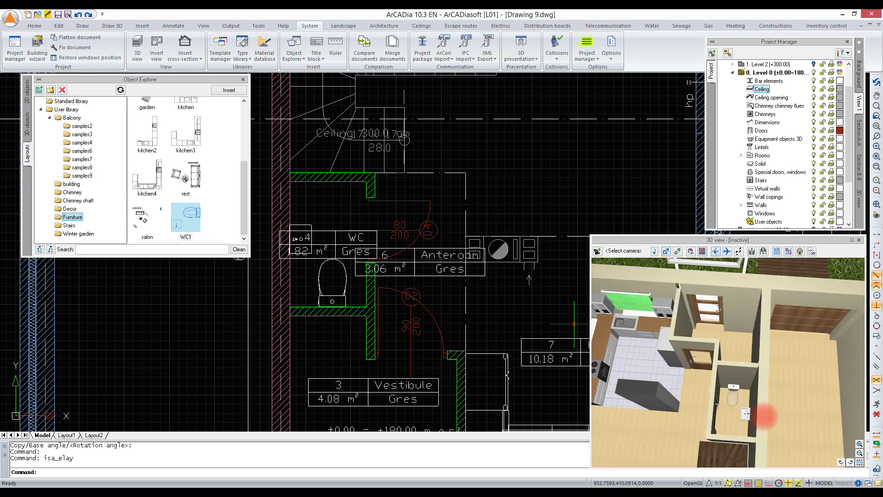
Move the washbasin straight up along the WC's left wall, away from the toilet
drag(316, 223, 305, 229)
right_click(317, 202)
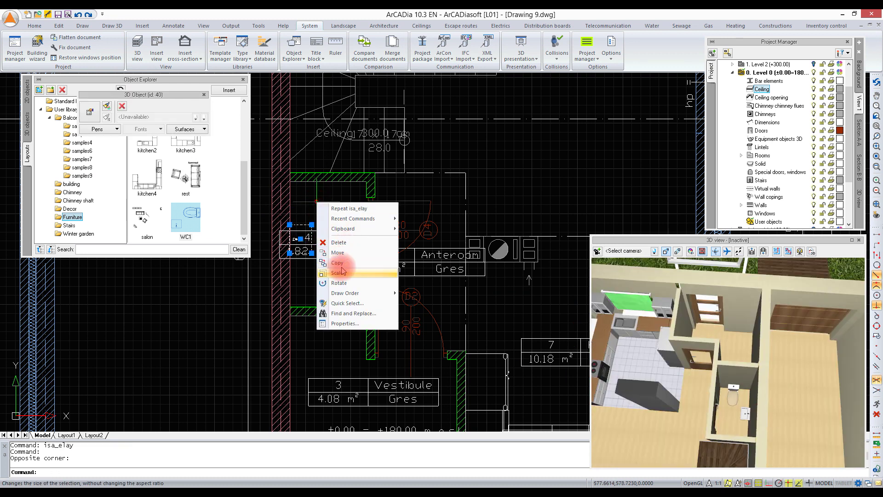
click(343, 254)
click(336, 214)
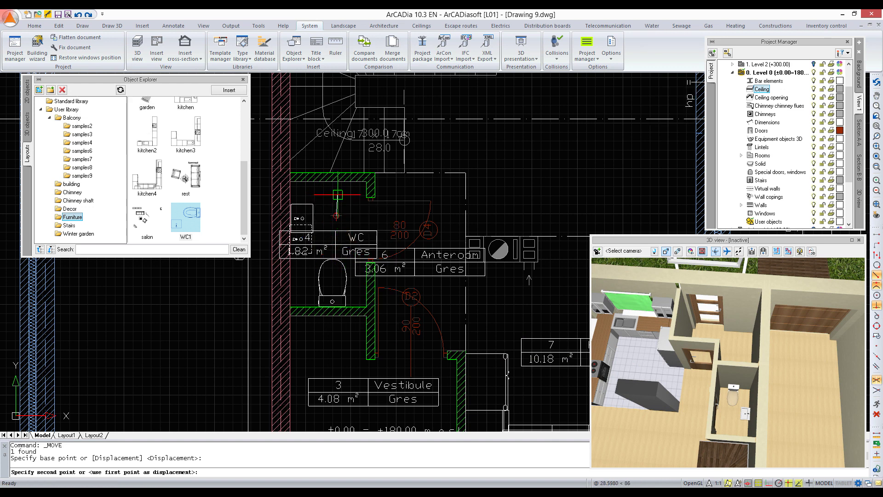
click(336, 195)
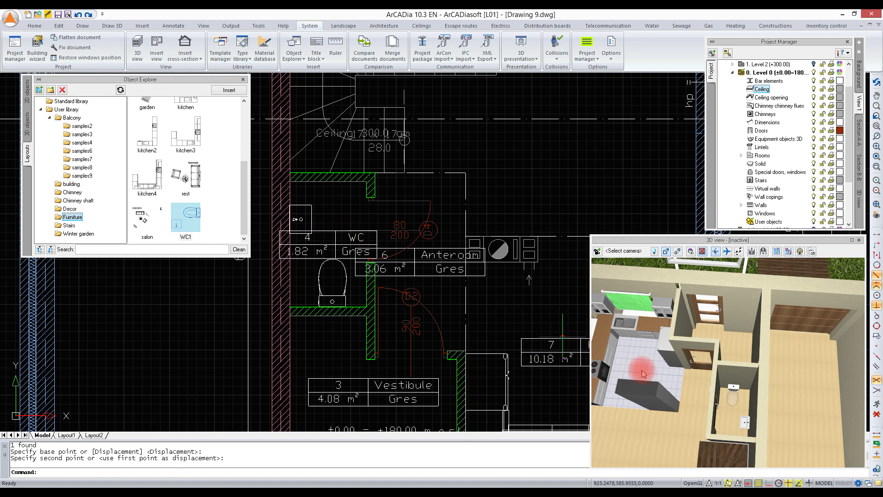
drag(695, 379, 696, 379)
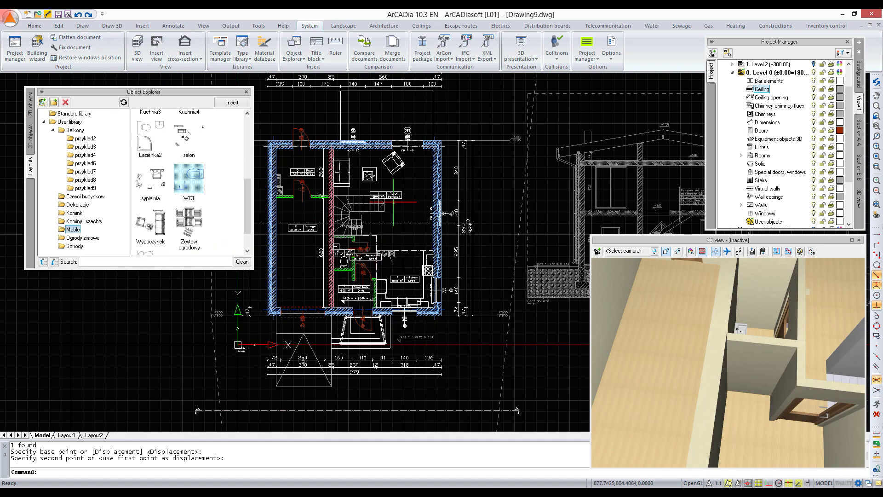
Open the surface settings of the Salon room and look through the materials available for its floor
drag(689, 336, 759, 289)
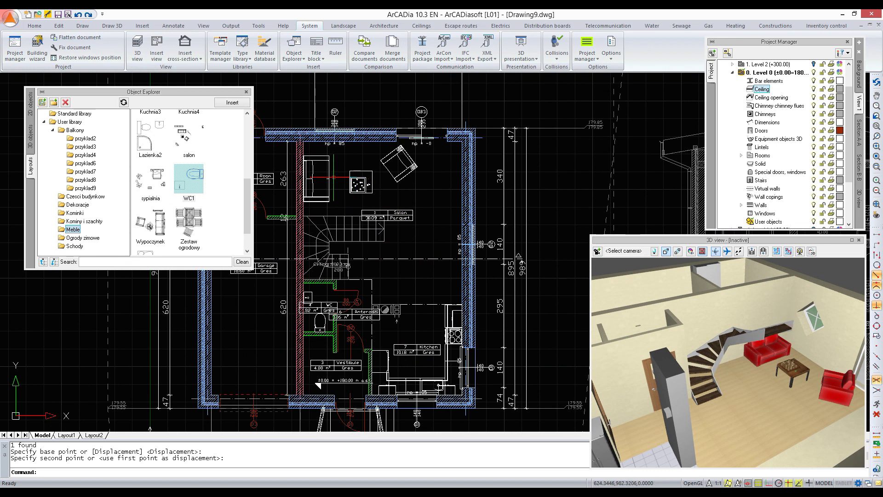
click(404, 213)
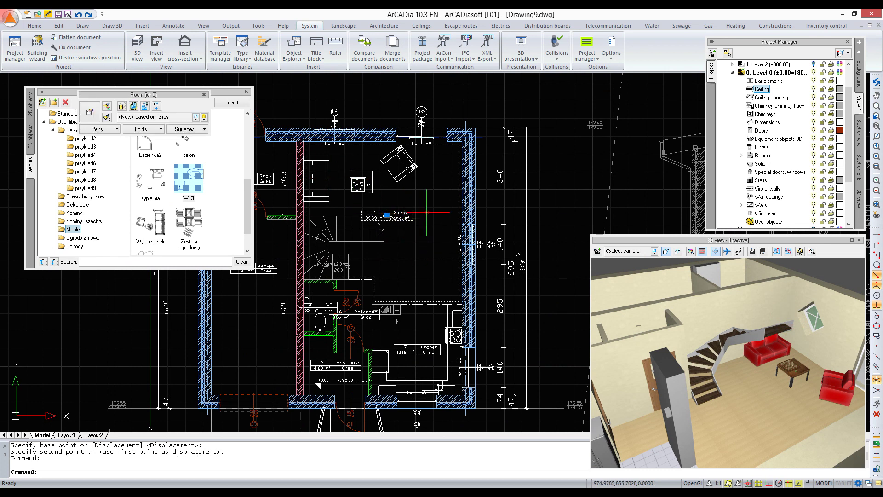
click(202, 131)
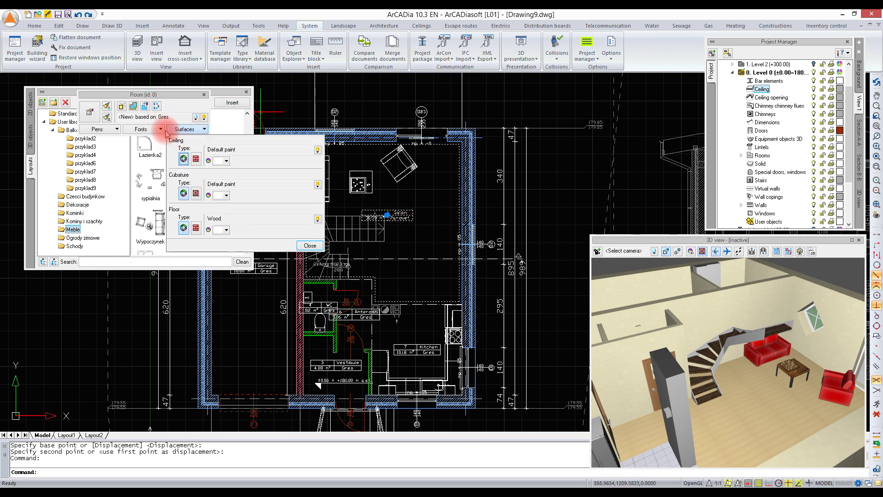
click(200, 188)
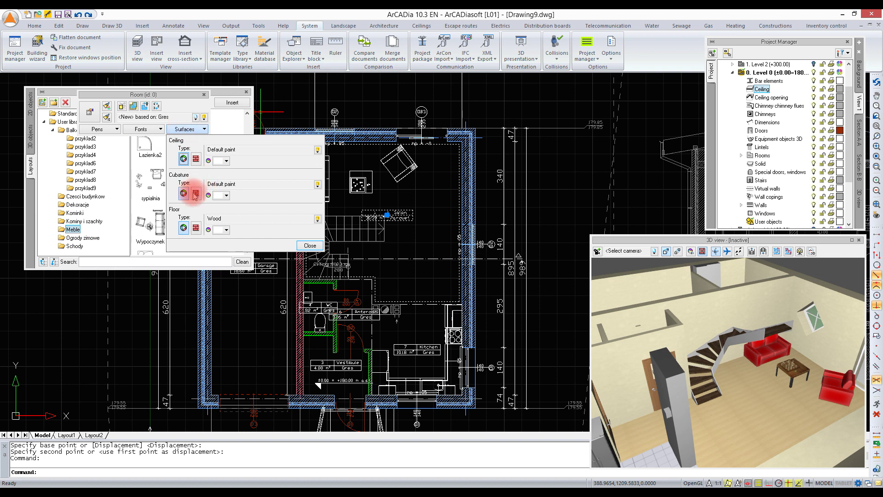
click(196, 228)
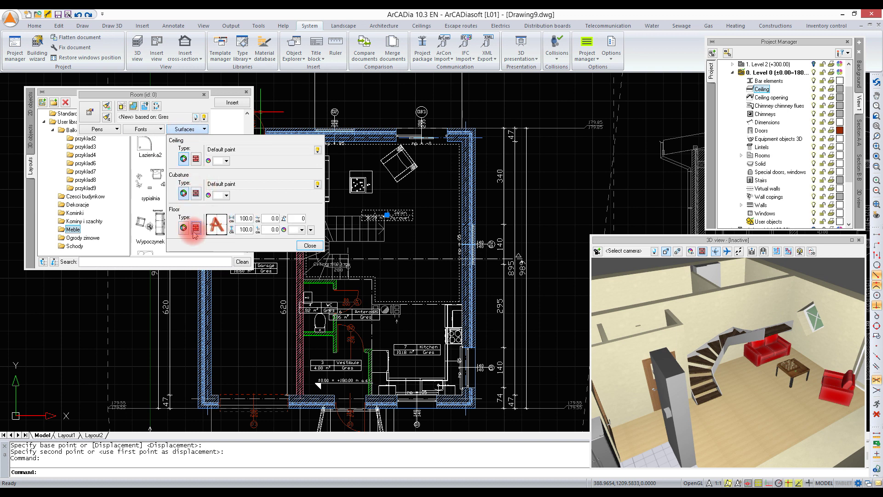
click(183, 228)
click(318, 219)
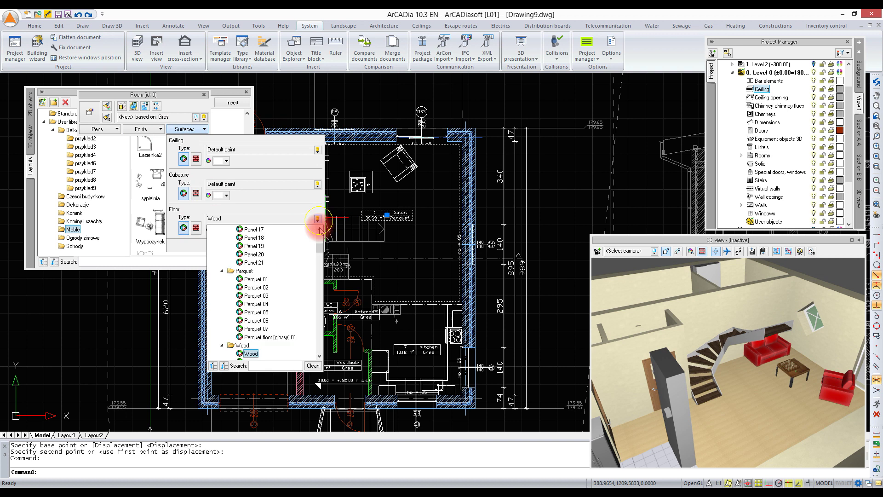
click(318, 220)
Apply the panel12 image from the materials textures folder as the Salon room's floor surface
click(196, 227)
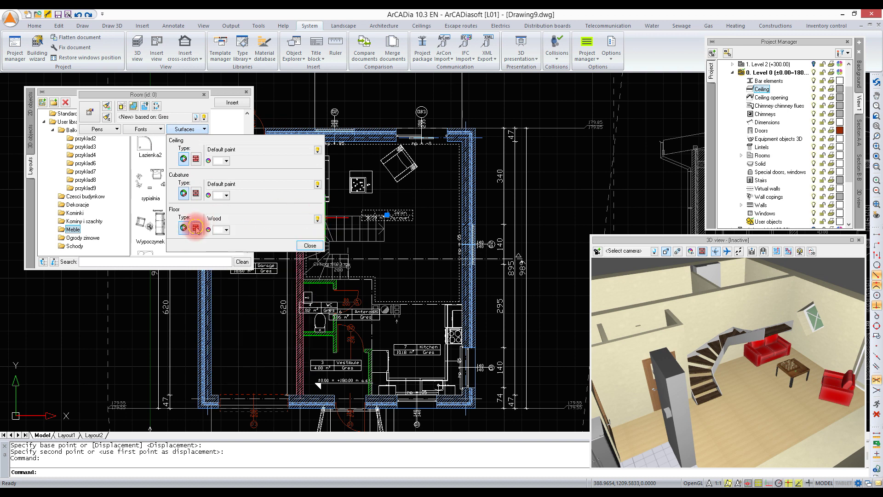
click(216, 226)
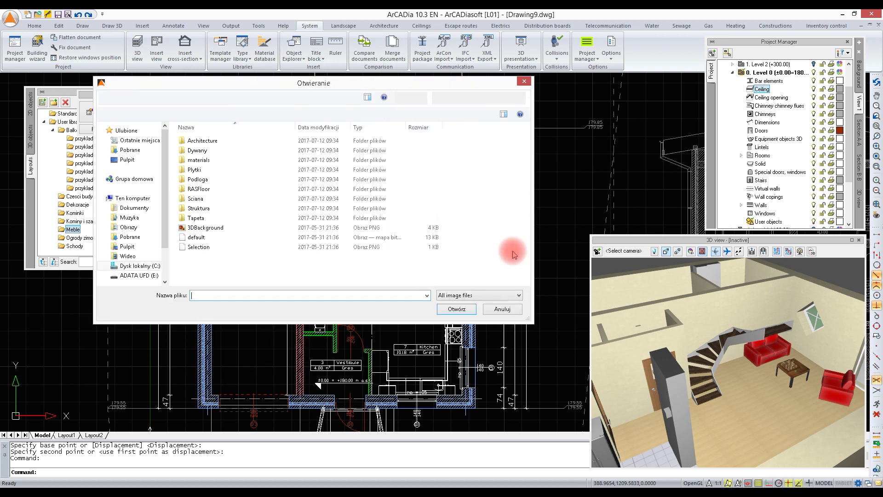
click(499, 295)
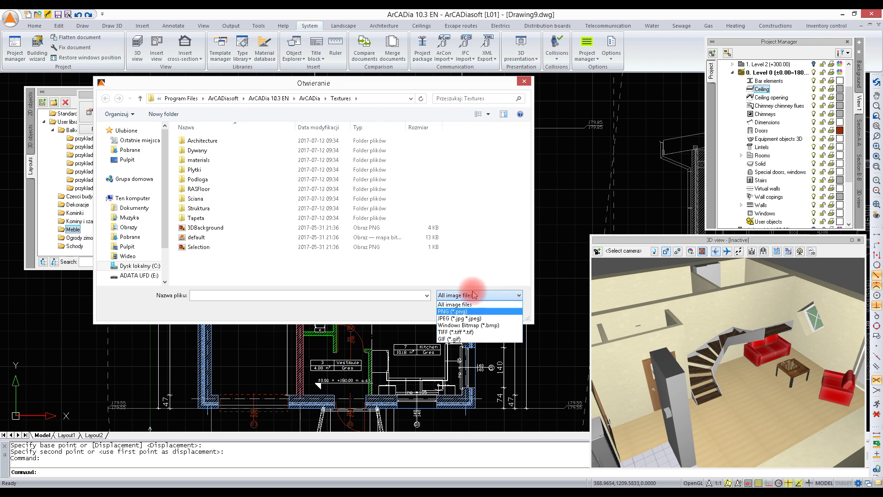
click(205, 160)
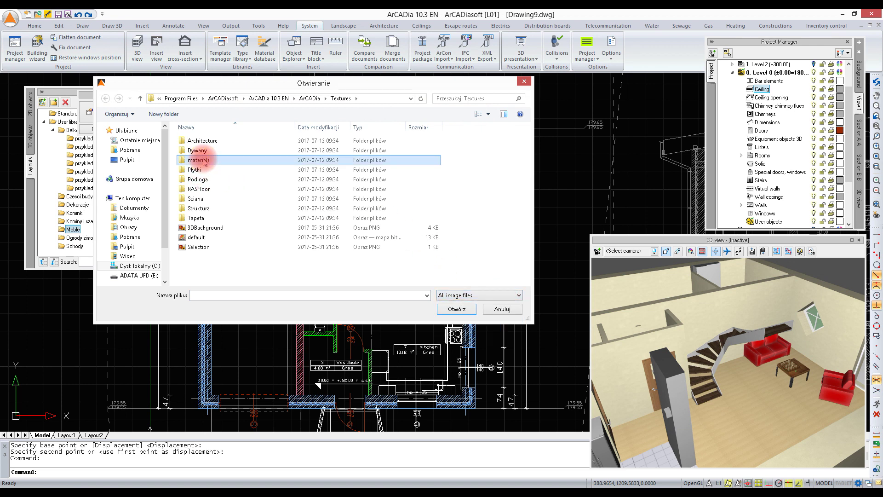
double_click(181, 161)
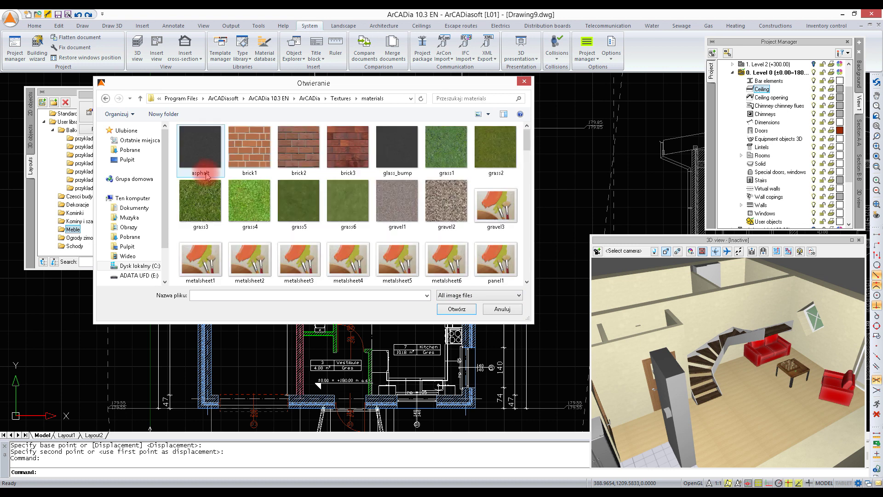
scroll(375, 215, down, 5)
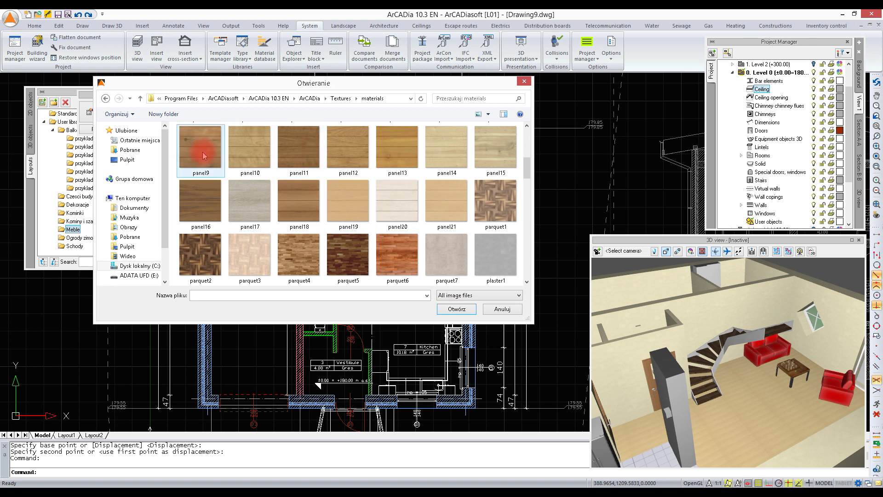
double_click(348, 146)
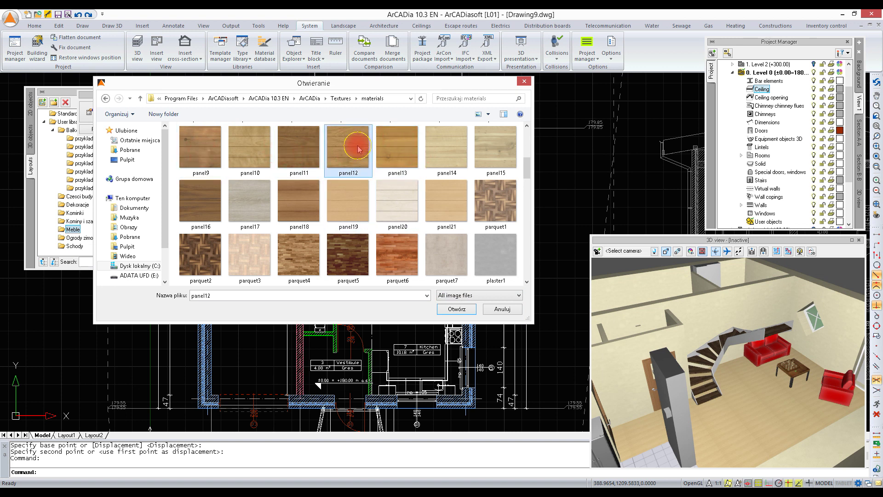
click(309, 246)
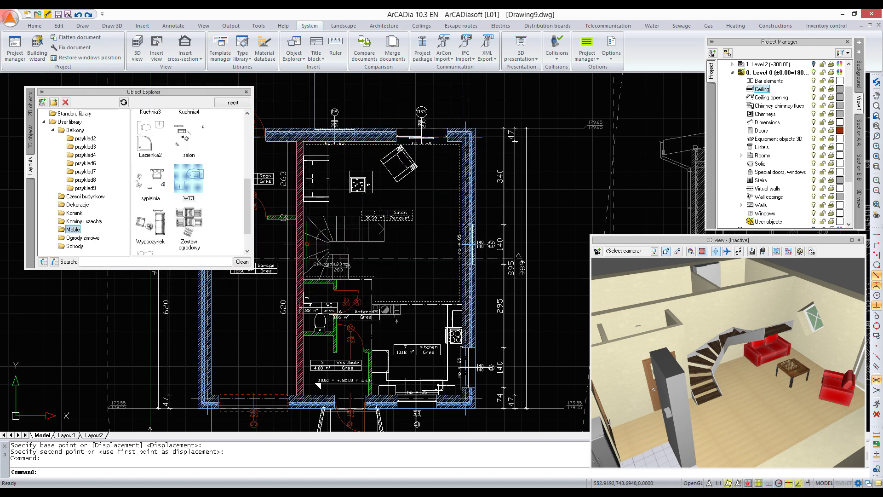
Select the solids forming the front entrance steps in 3D and give their top surfaces an image texture from the materials folder
mouse_move(710, 377)
mouse_down()
mouse_move(710, 314)
mouse_move(719, 325)
mouse_move(721, 389)
mouse_up()
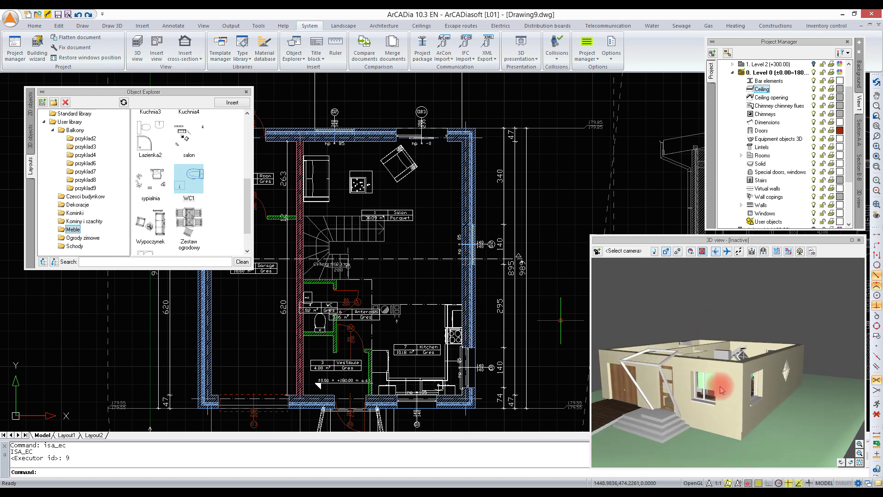
click(657, 418)
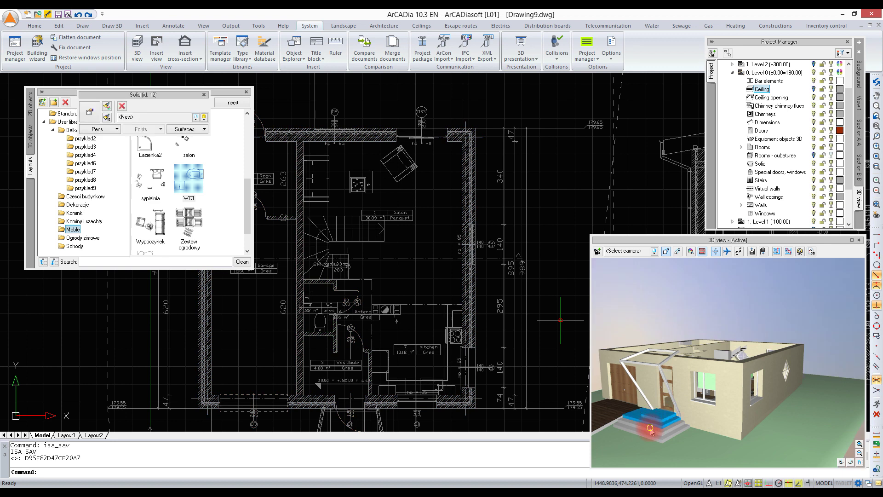
drag(739, 408, 671, 379)
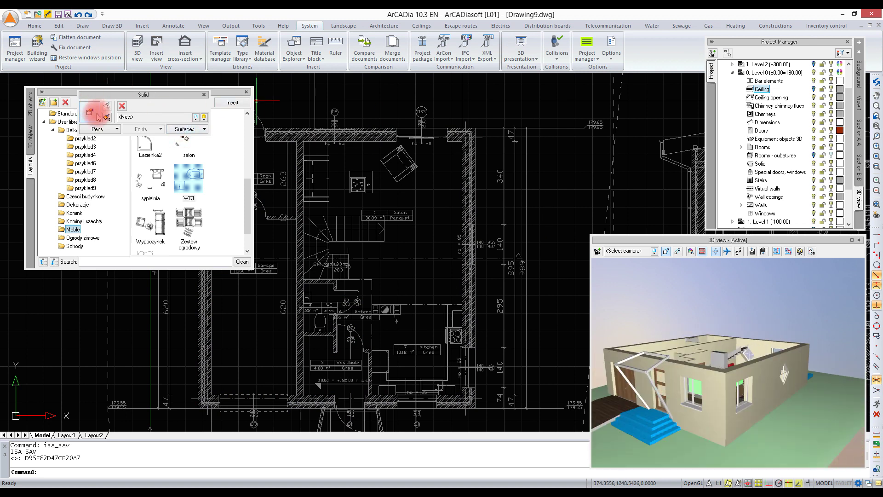
click(199, 132)
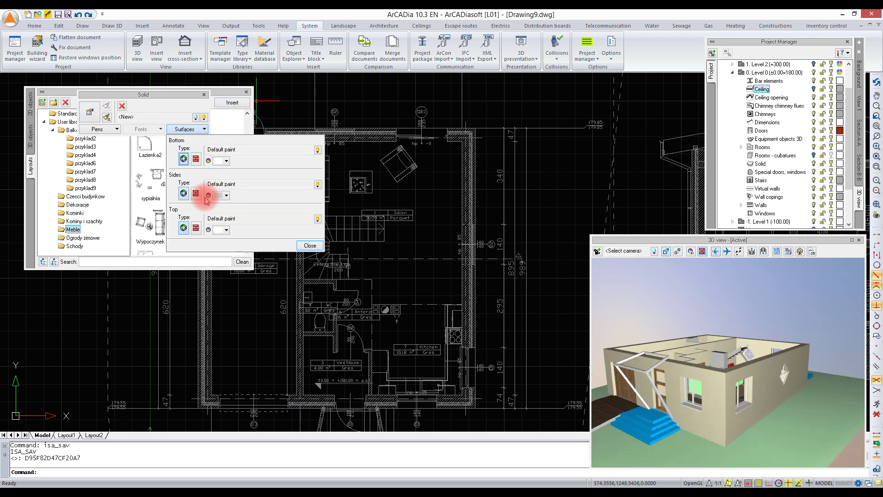
click(196, 226)
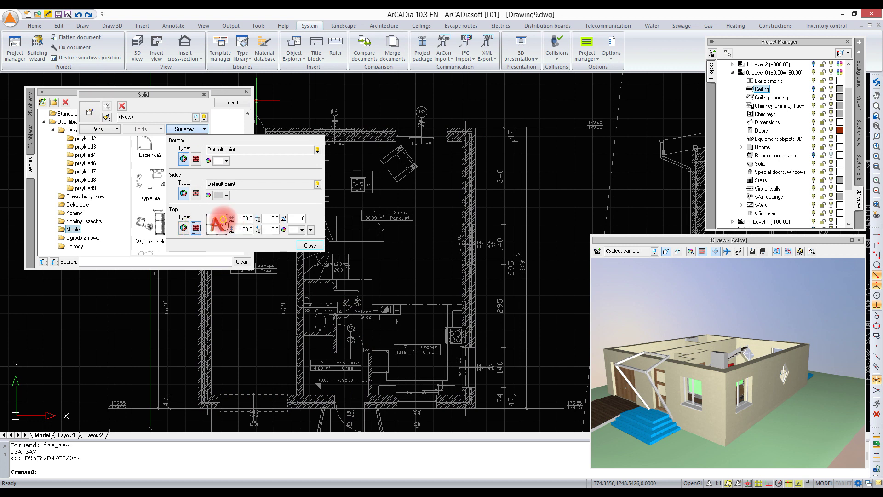
click(220, 228)
click(305, 198)
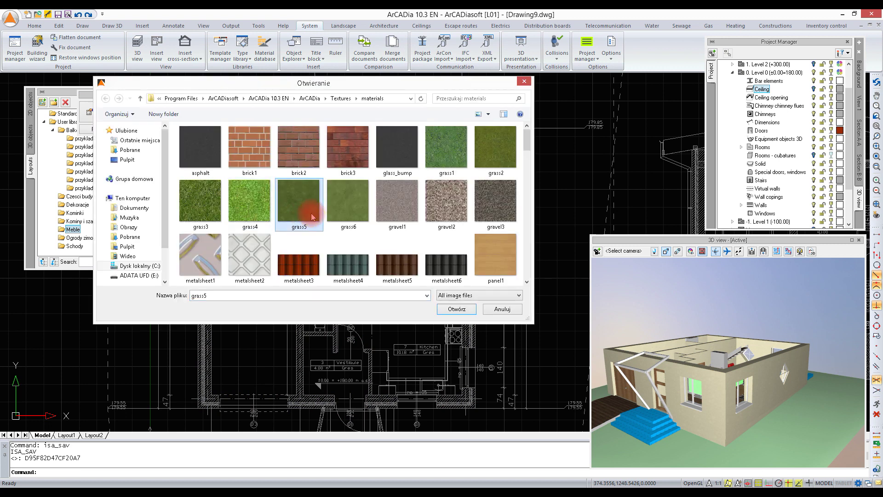
scroll(312, 216, down, 5)
scroll(312, 216, down, 5)
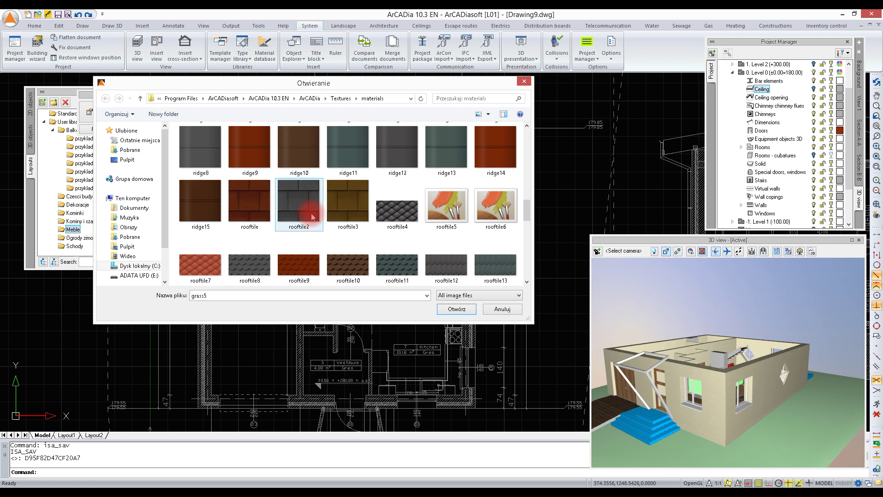
click(414, 193)
double_click(451, 199)
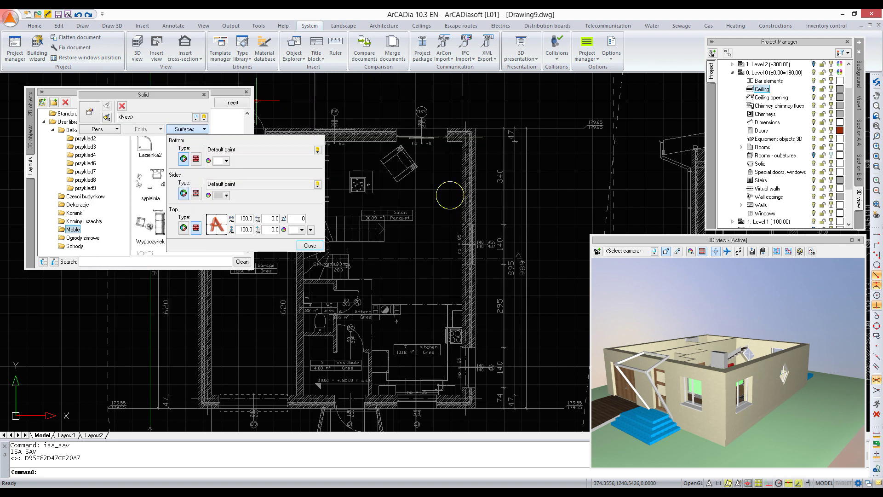
click(305, 245)
key(Escape)
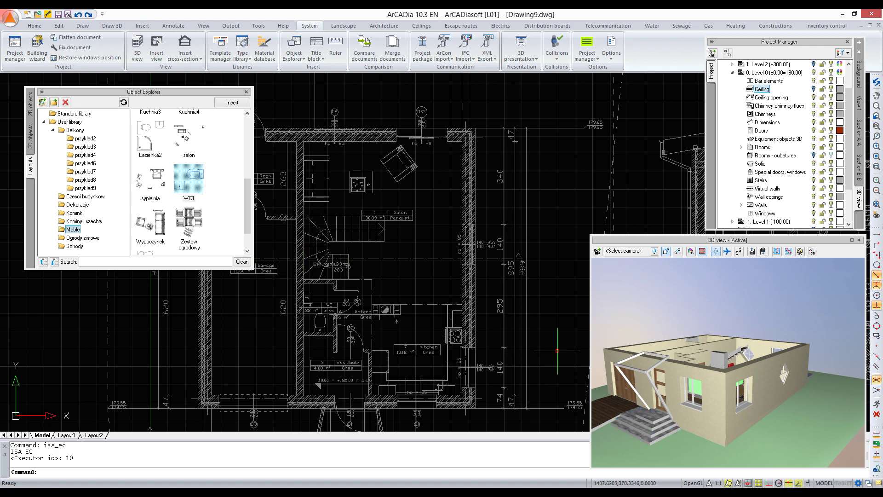
Apply a grey stone image from the materials textures to the treads of the stairs beside the entrance steps
click(616, 403)
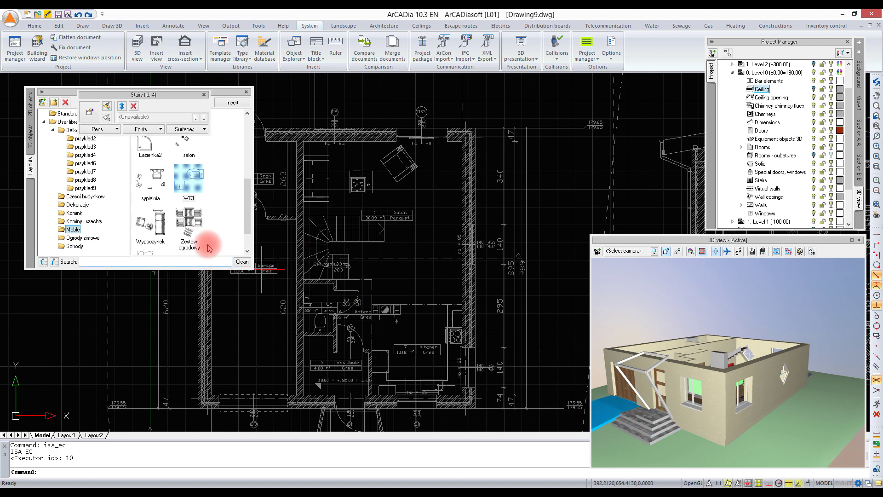
click(186, 129)
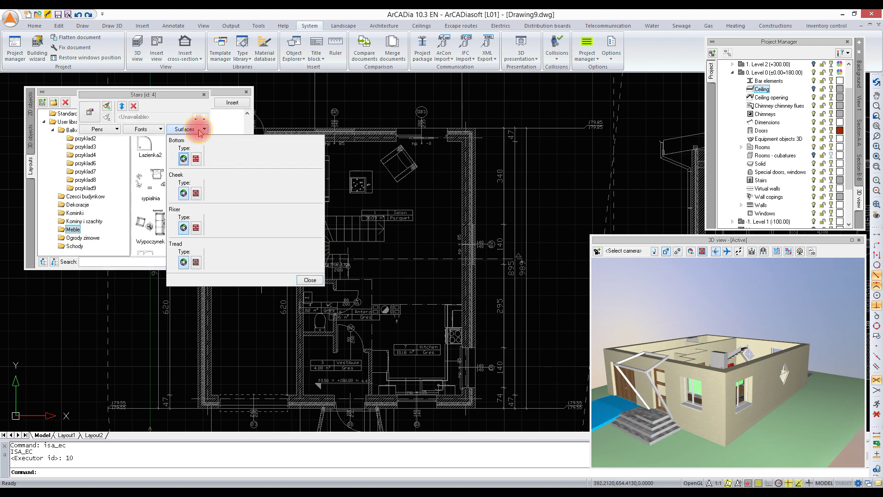
click(196, 263)
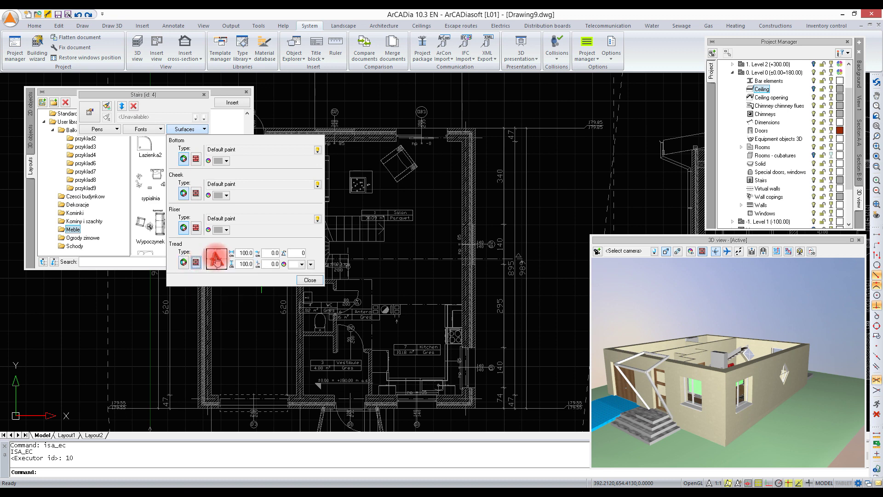
click(217, 260)
click(338, 198)
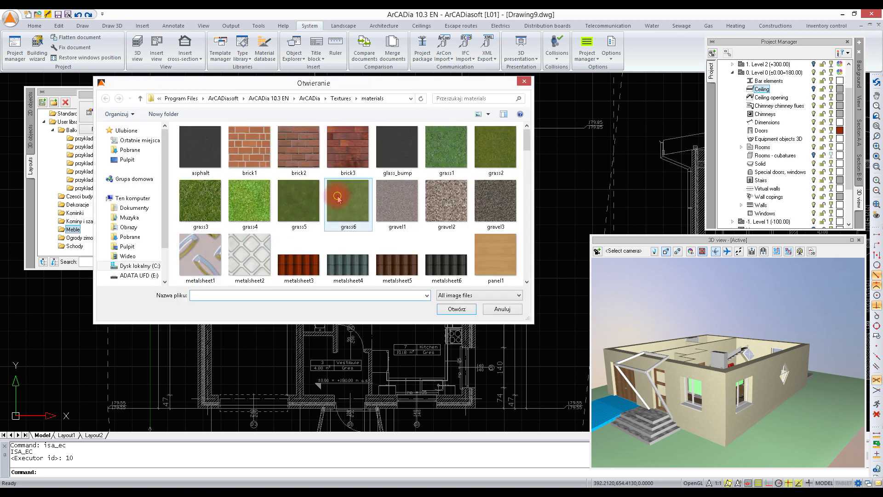
scroll(388, 198, down, 10)
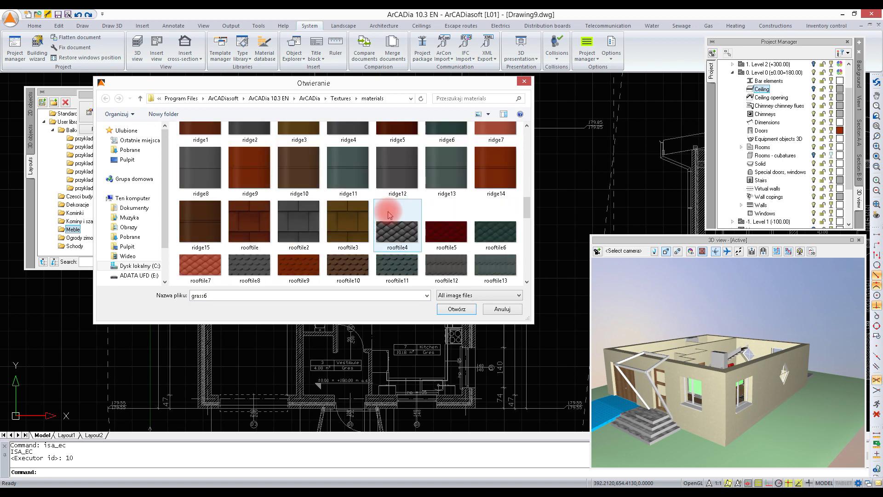
scroll(389, 212, down, 4)
double_click(437, 197)
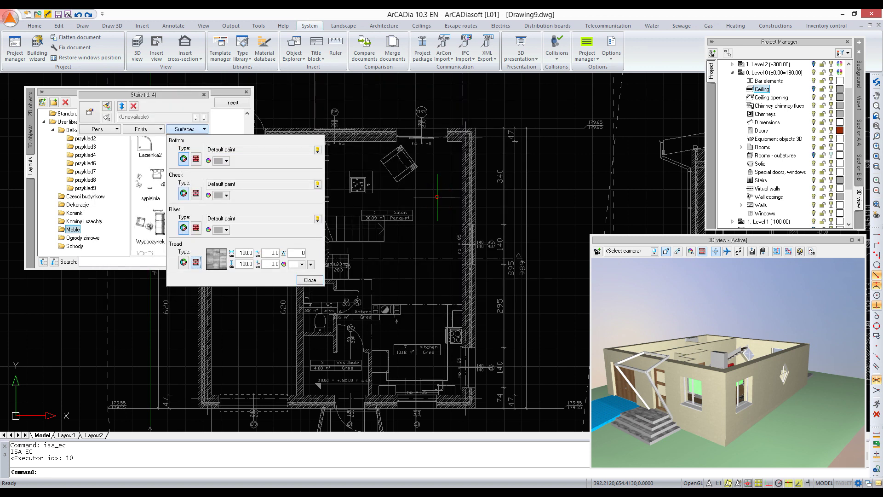
click(309, 281)
Select the garage's long outer wall in the 3D view and again in plan View 1
mouse_move(701, 423)
mouse_down()
mouse_move(748, 415)
mouse_move(754, 385)
mouse_up()
click(639, 377)
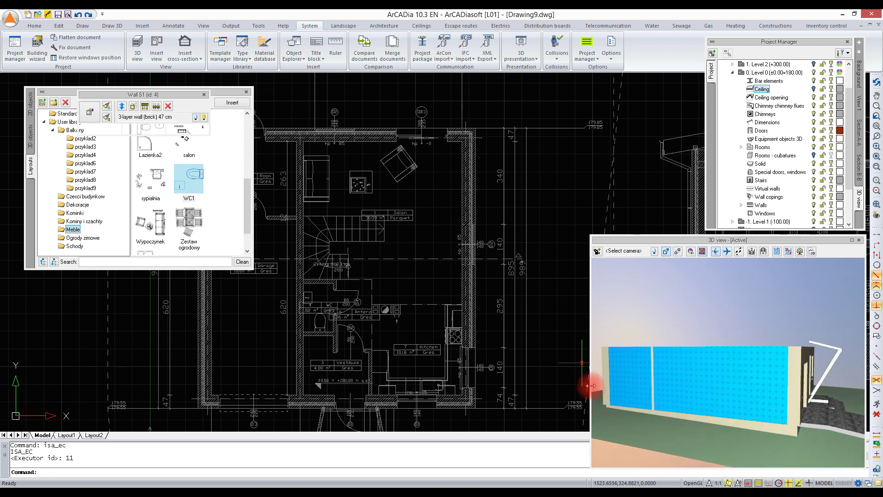
click(598, 251)
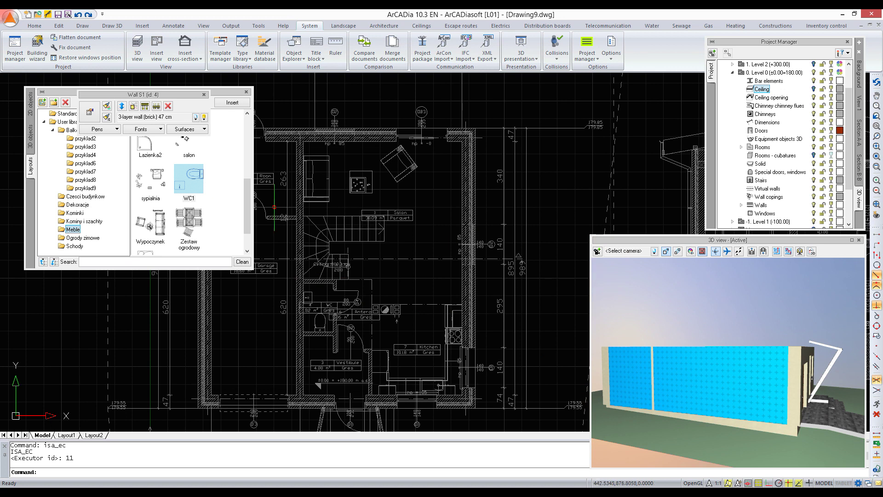
click(702, 333)
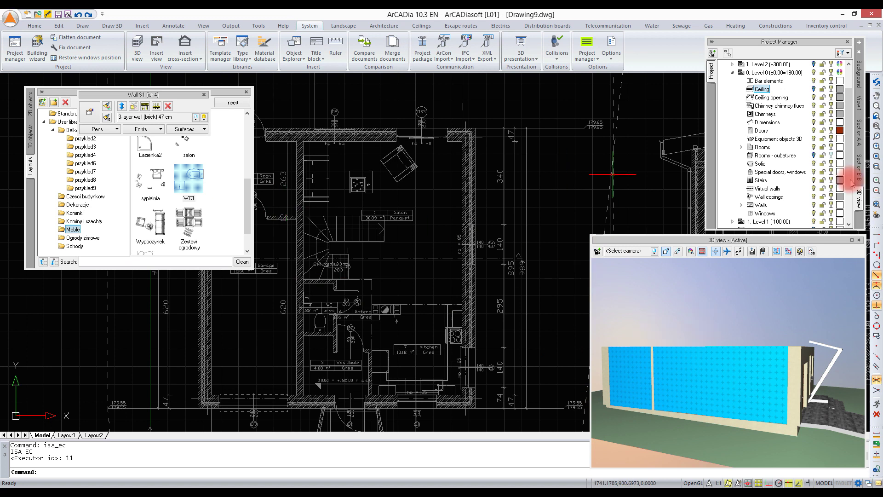
click(859, 102)
click(476, 211)
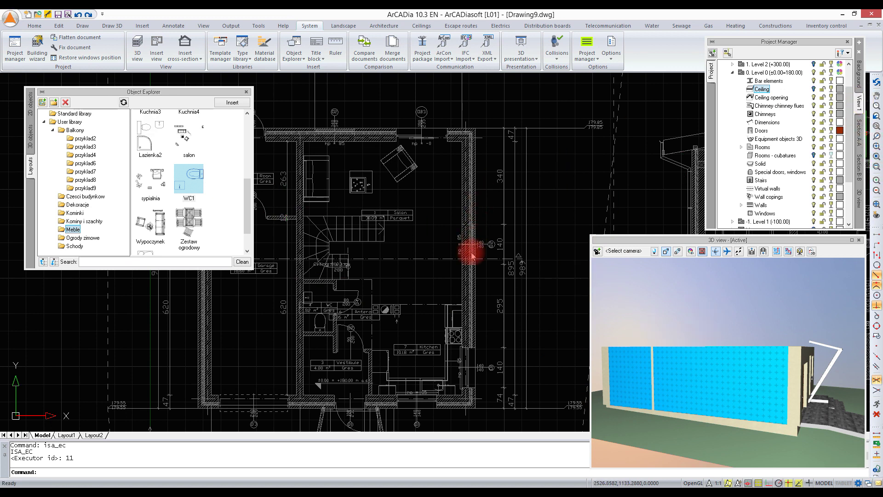
click(184, 131)
Close the Object Explorer and review the selected garage wall's left, right and side surface settings
mouse_move(227, 90)
mouse_down()
mouse_move(133, 80)
mouse_move(113, 88)
mouse_move(236, 79)
mouse_up()
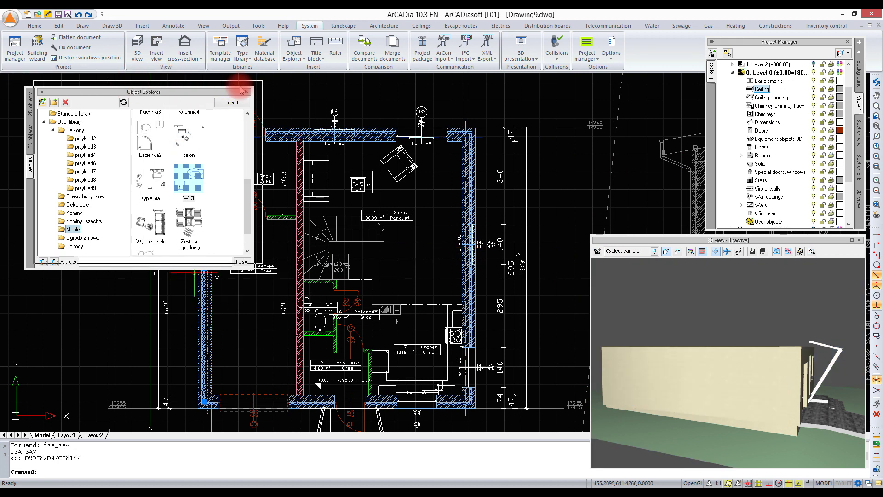
click(246, 91)
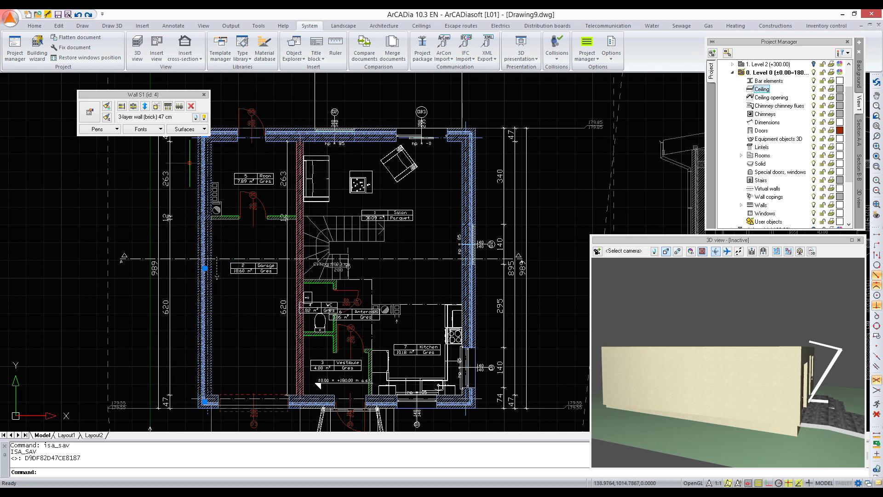
click(202, 129)
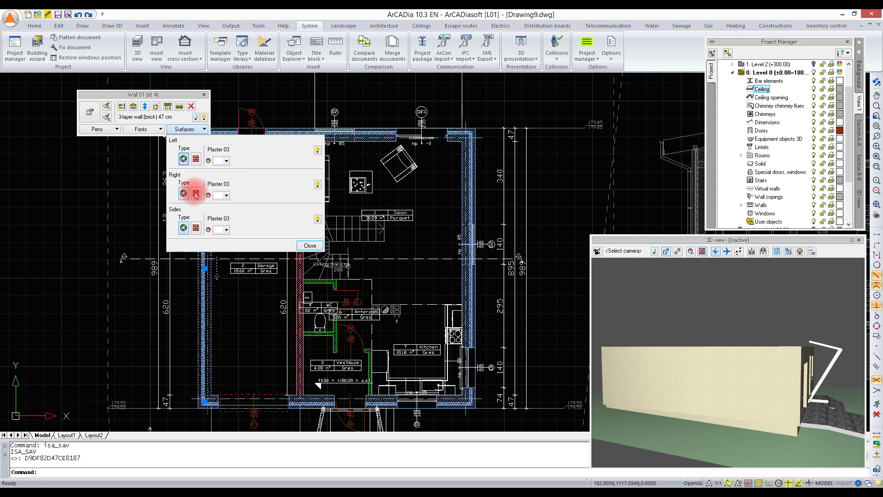
click(185, 97)
Select the garage's long outer wall in the 3D view and give its right surface the plaster2 image texture
click(685, 331)
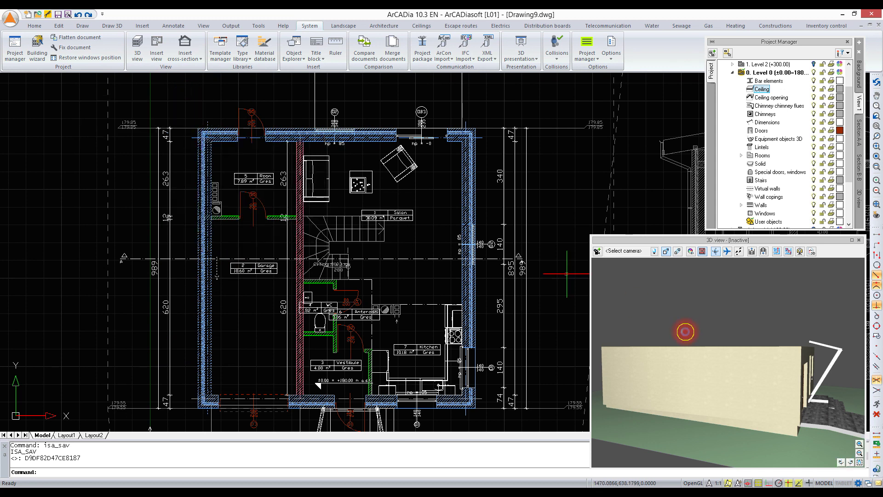
click(719, 388)
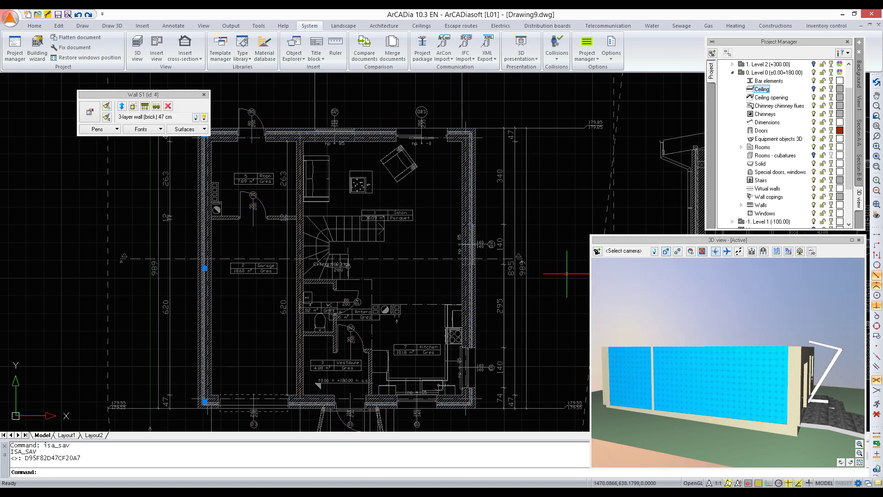
click(187, 129)
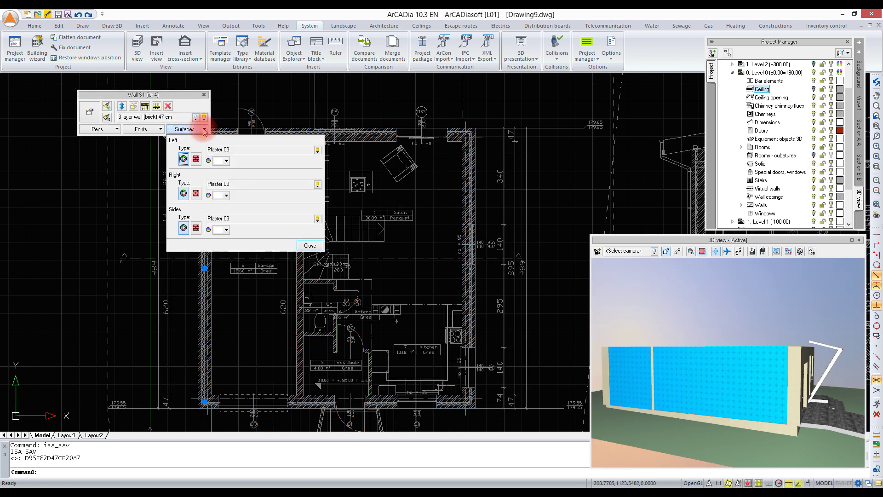
click(197, 193)
click(228, 186)
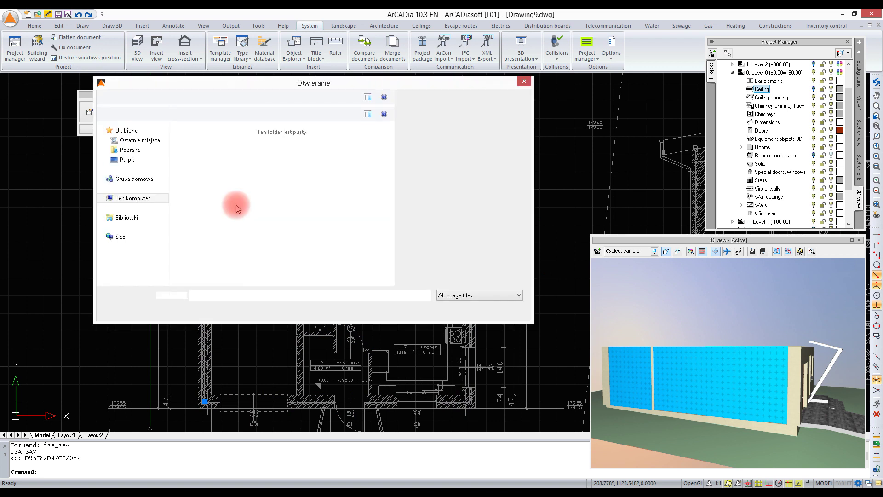
click(352, 225)
scroll(353, 226, down, 10)
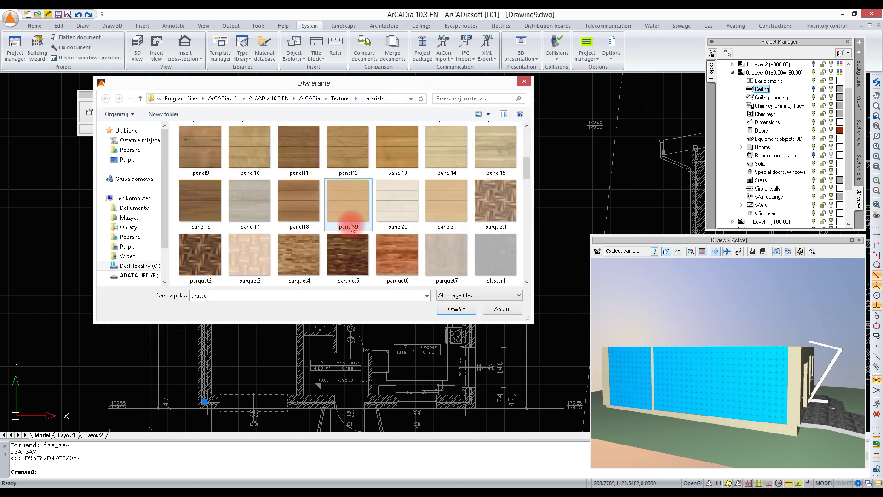
scroll(352, 228, up, 5)
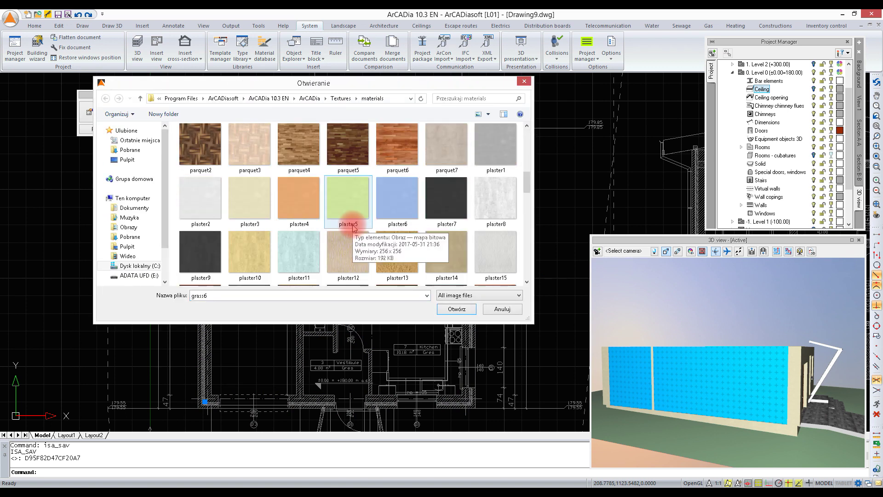
double_click(202, 198)
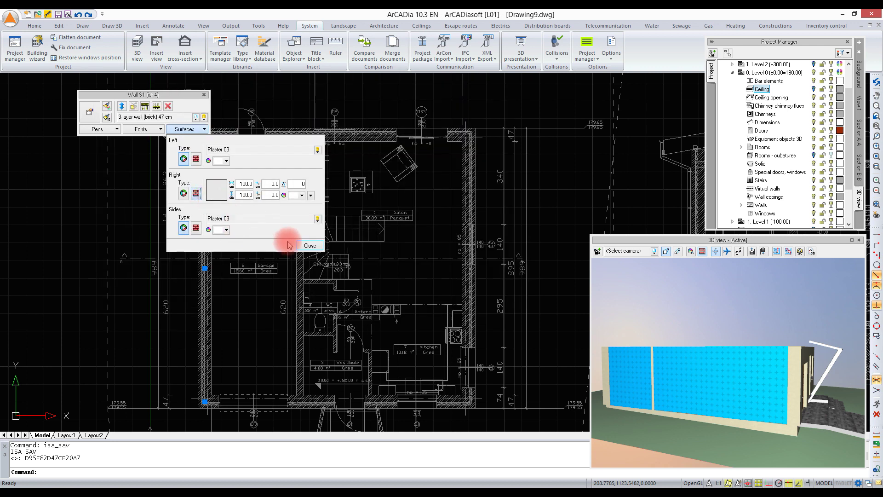
click(316, 244)
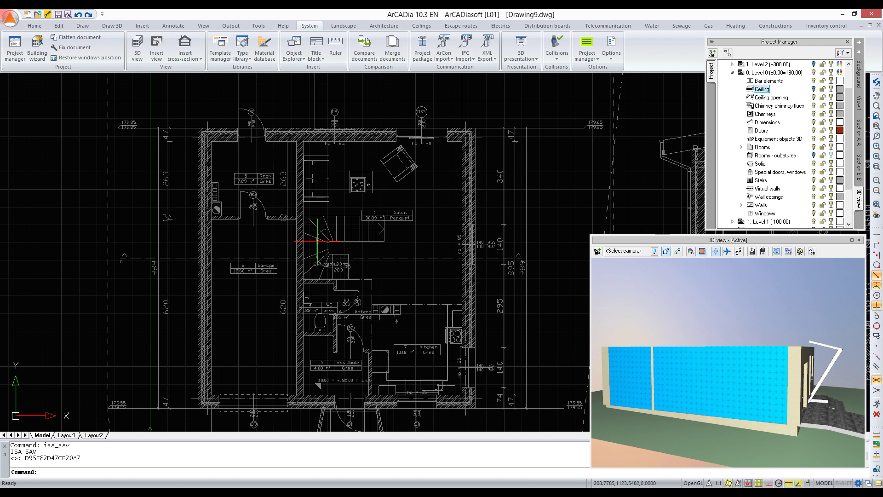
Divide the salon's rear external wall in plan between the window and the terrace door
drag(736, 347, 781, 356)
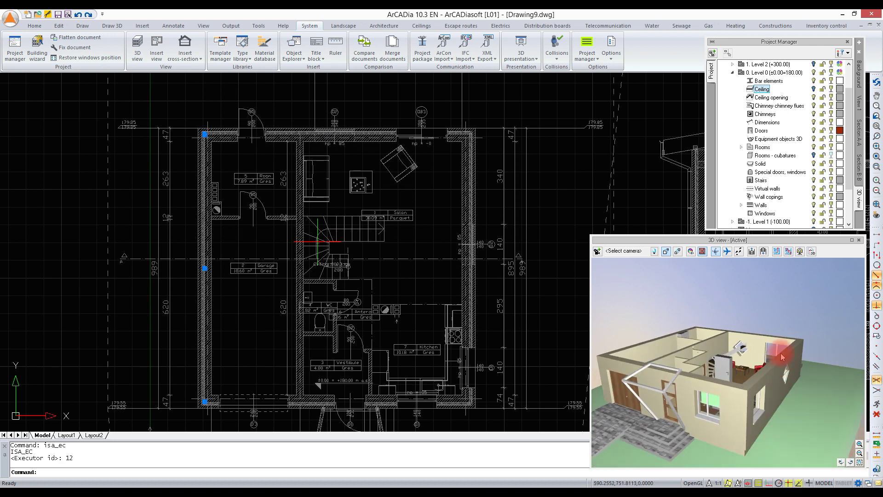
click(550, 174)
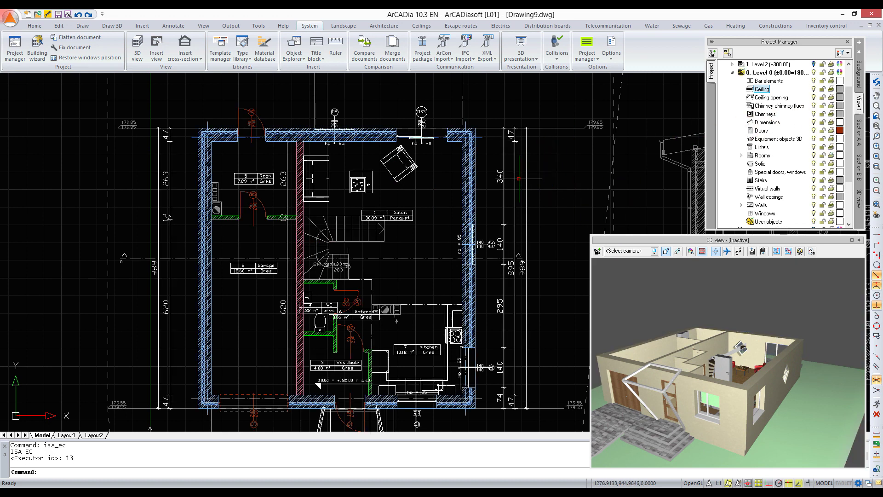
middle_drag(502, 214, 483, 185)
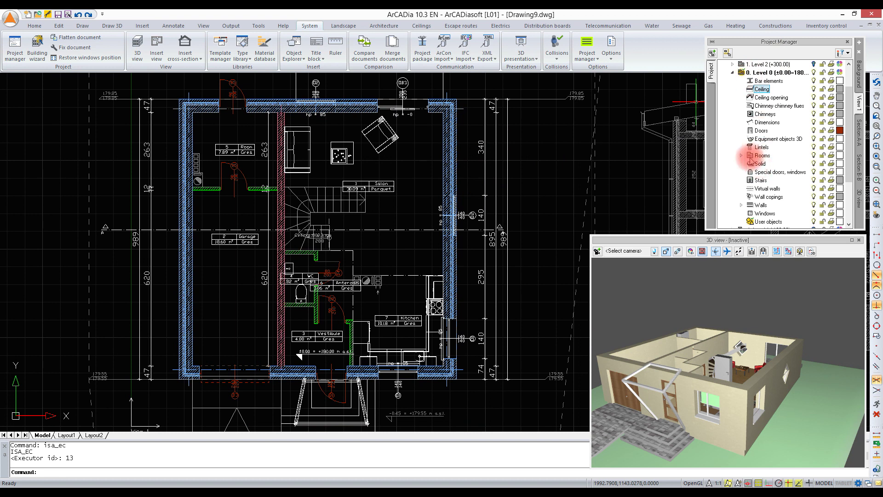
click(741, 206)
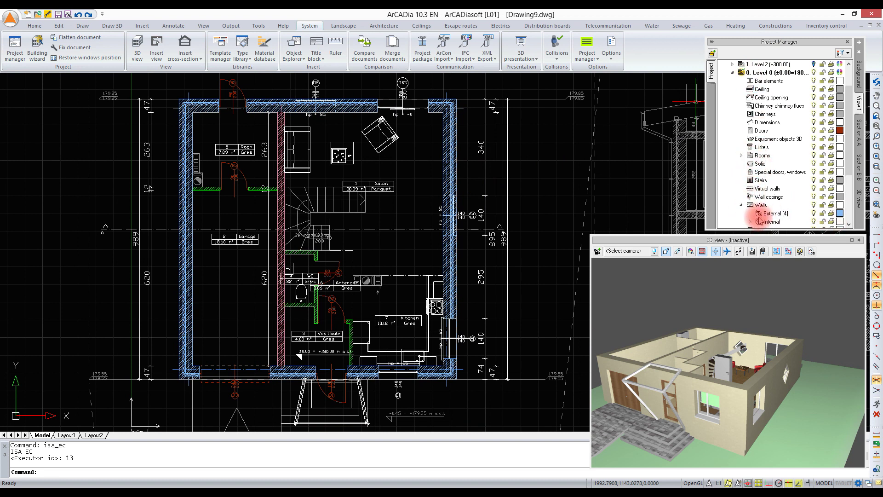
click(354, 106)
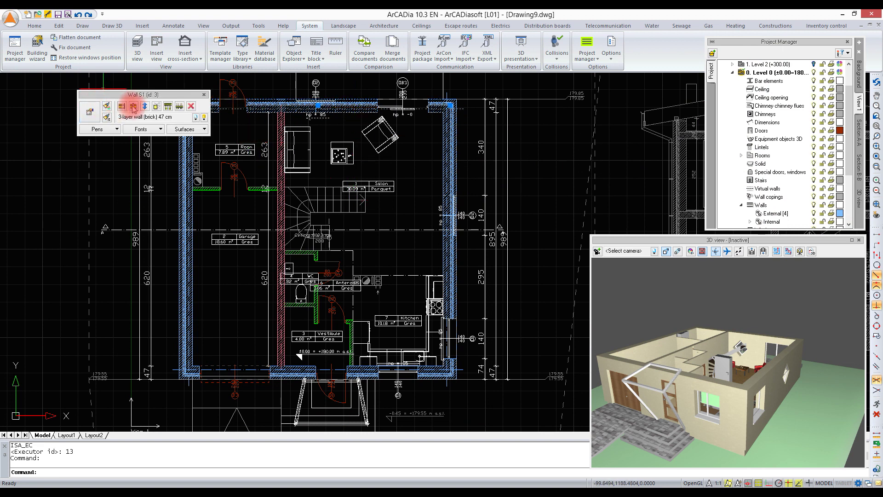
click(133, 107)
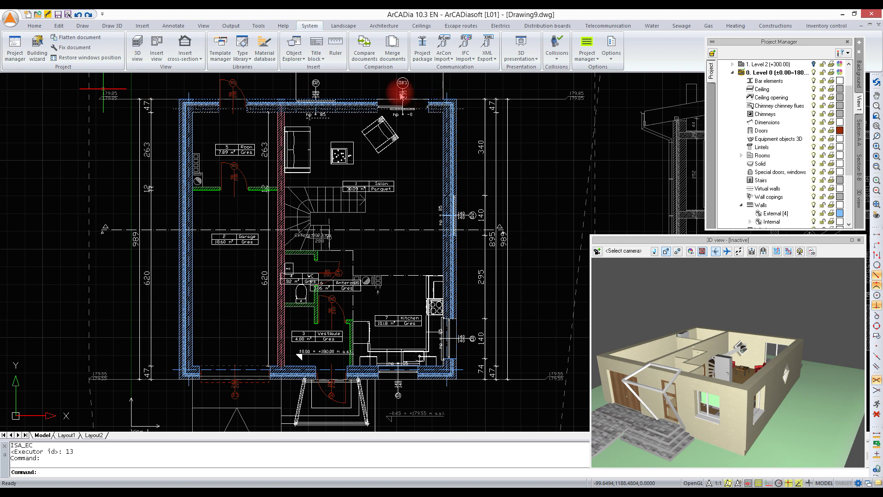
scroll(357, 101, up, 3)
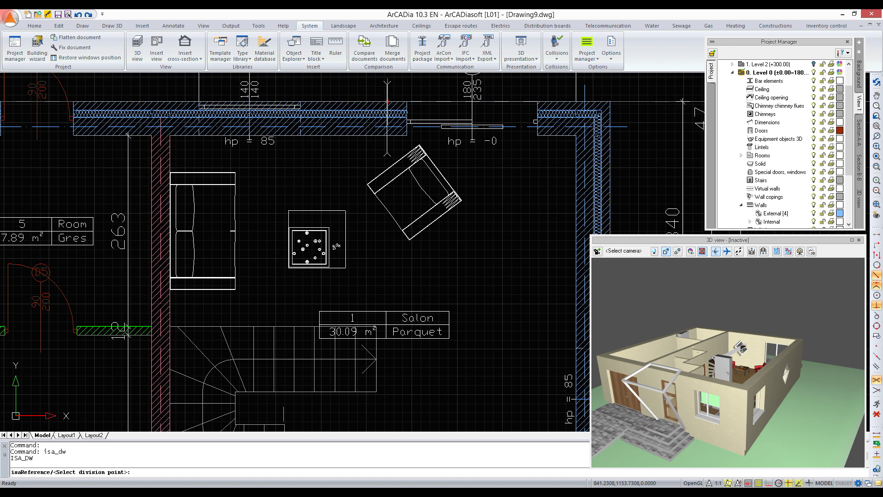
click(388, 102)
scroll(384, 91, down, 3)
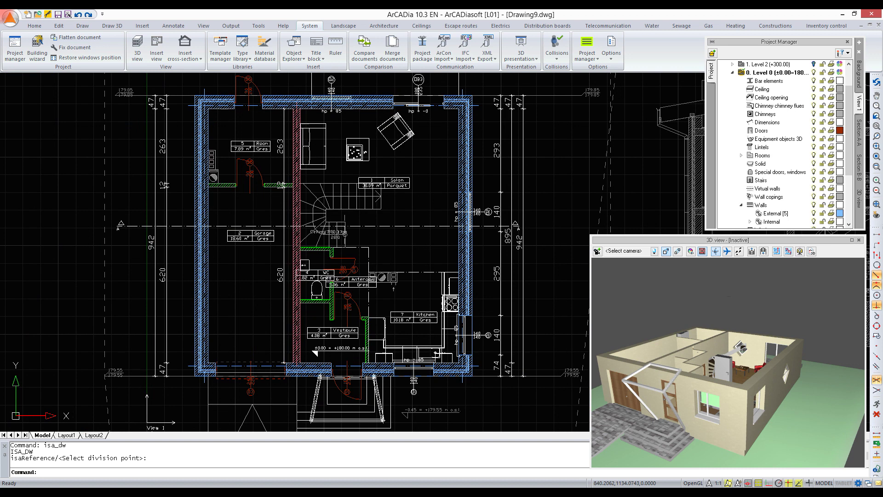
click(469, 256)
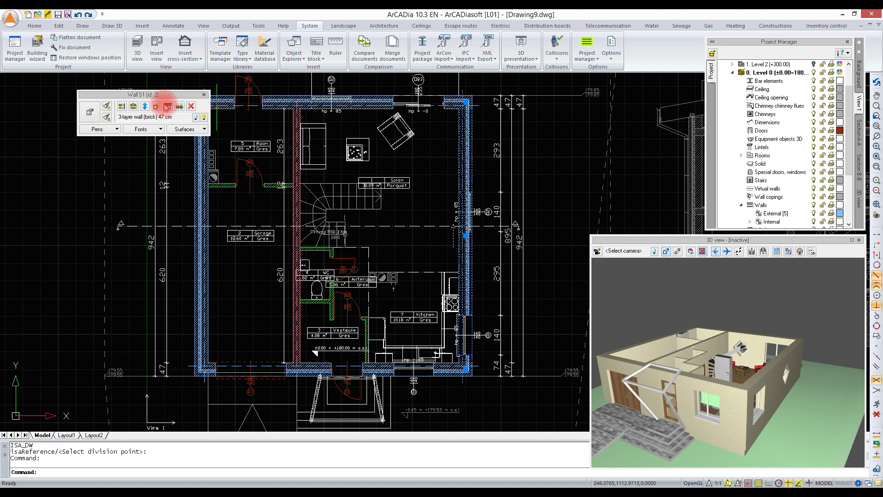
click(134, 106)
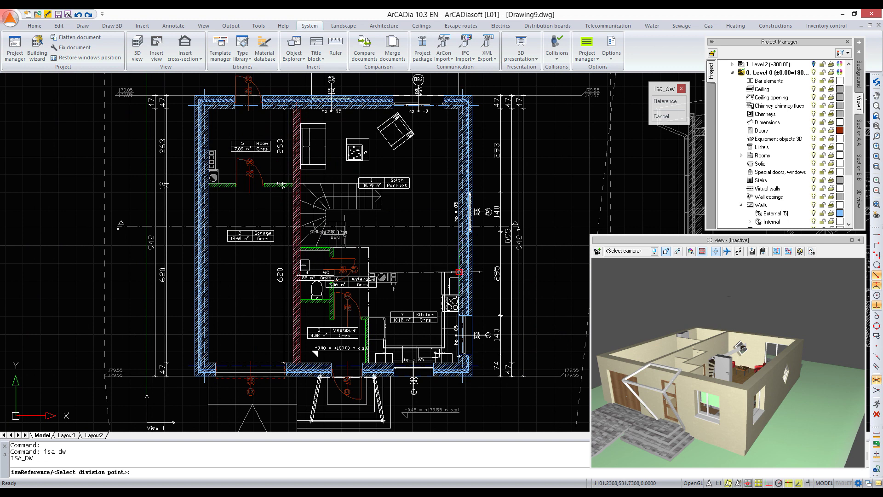
key(ctrl+z)
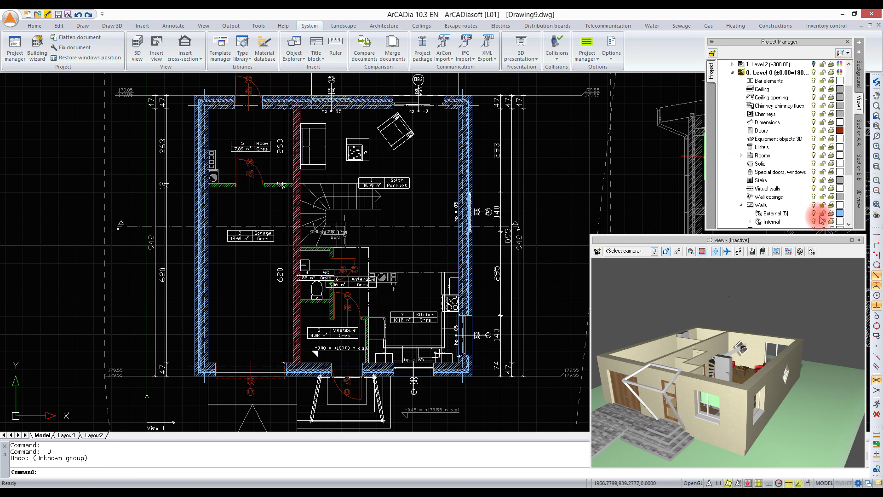
Hide the Level 0 dimensions and divide the salon and kitchen's outer side wall in line with the kitchen's dashed boundary
mouse_move(850, 139)
mouse_down()
mouse_move(852, 185)
mouse_move(853, 156)
mouse_up()
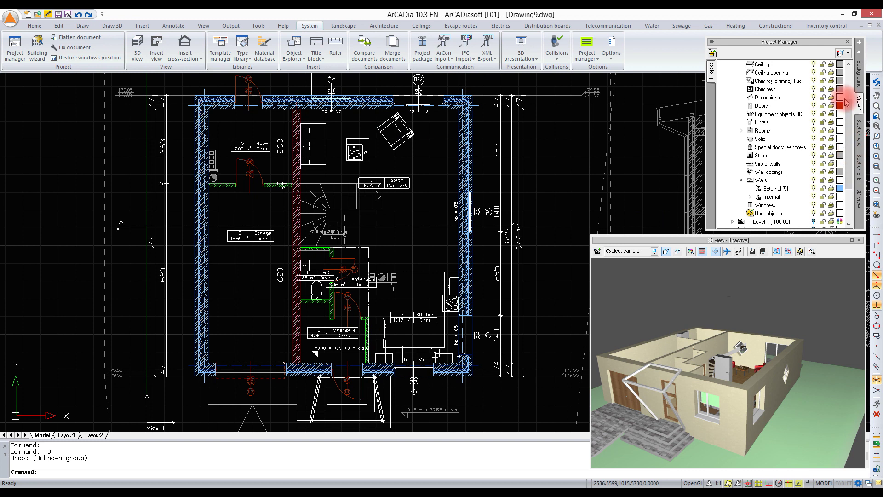
click(812, 98)
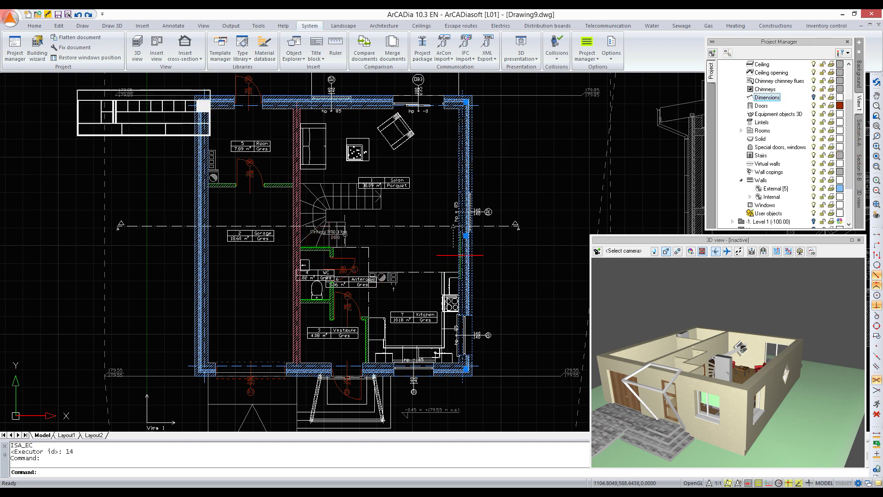
click(133, 109)
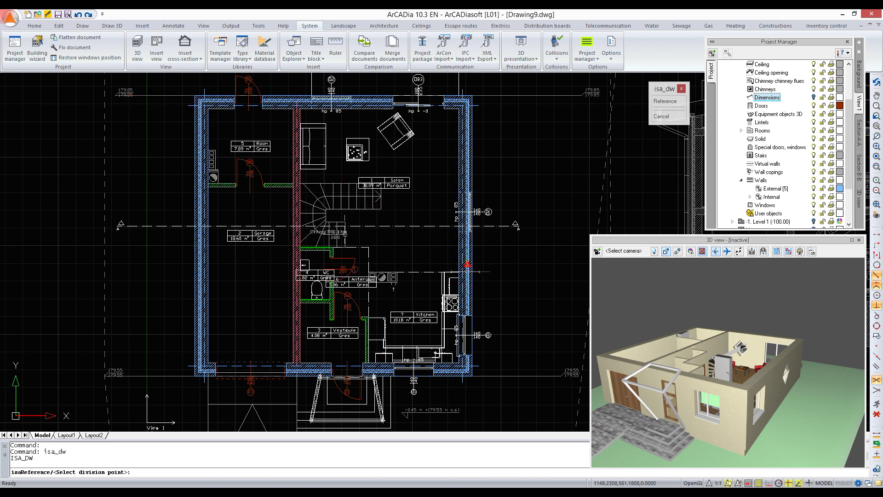
click(459, 273)
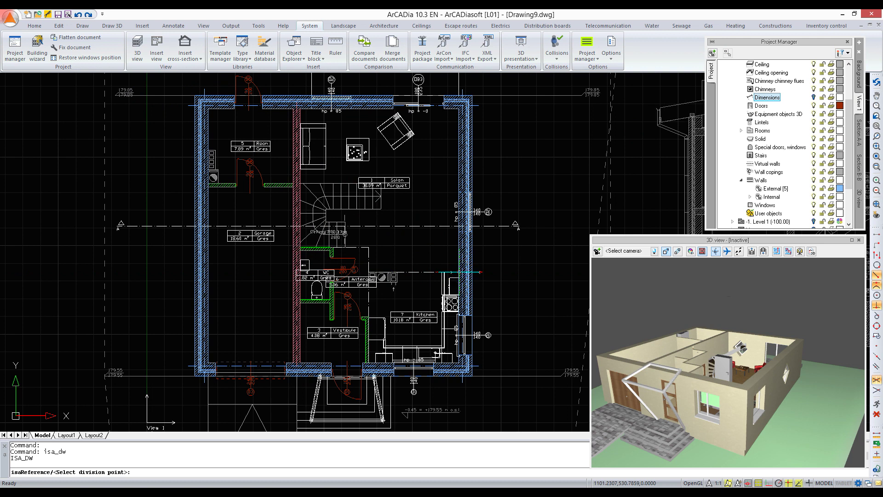
click(459, 272)
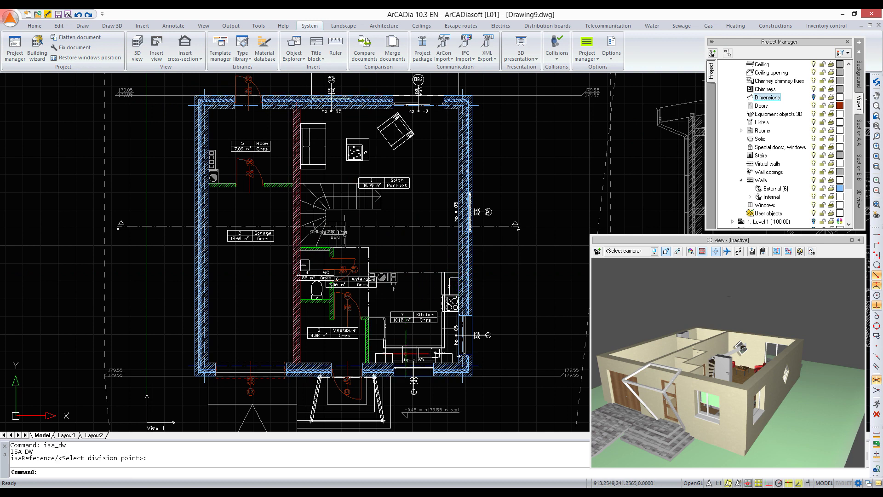
Divide the front external wall where it meets the load-bearing wall between the garage and the vestibule
click(377, 369)
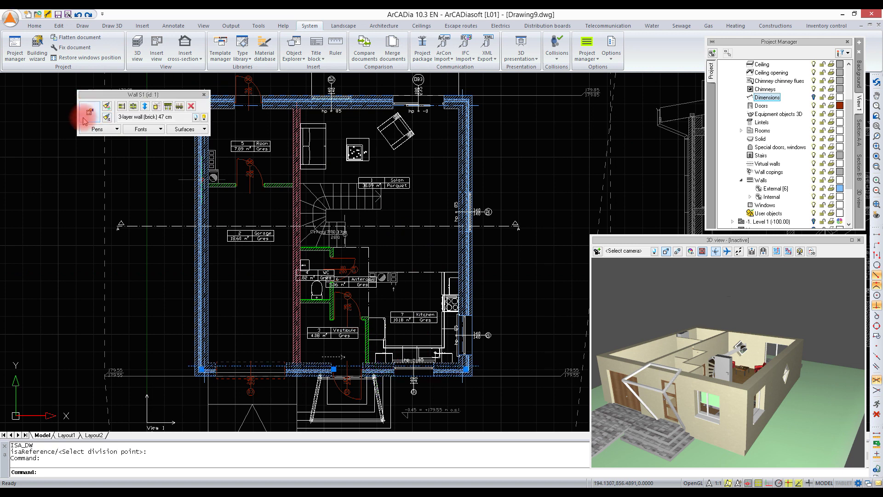
click(133, 106)
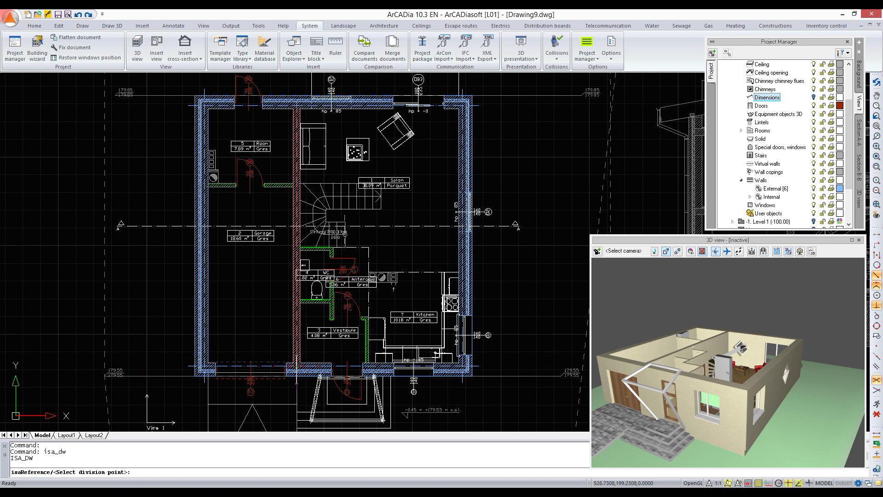
click(296, 366)
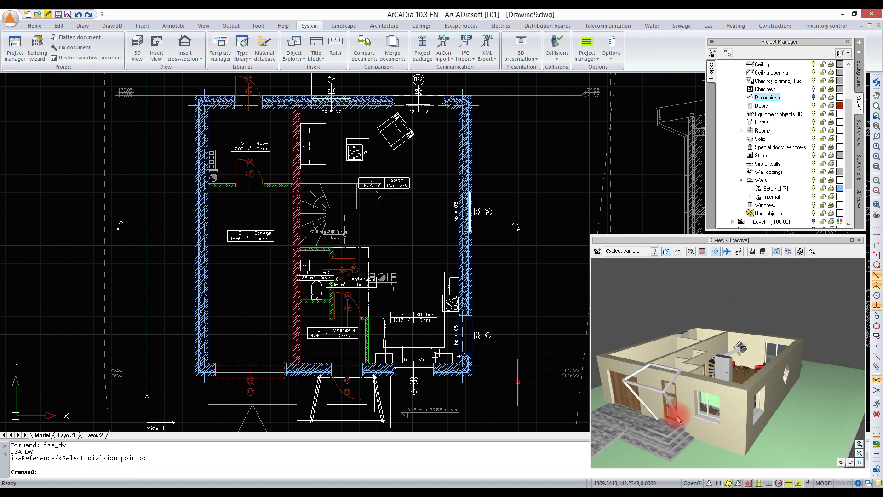
Select the entrance front, kitchen side and terrace door wall sections in 3D and give their right surfaces the panel11 image texture
click(712, 431)
click(763, 423)
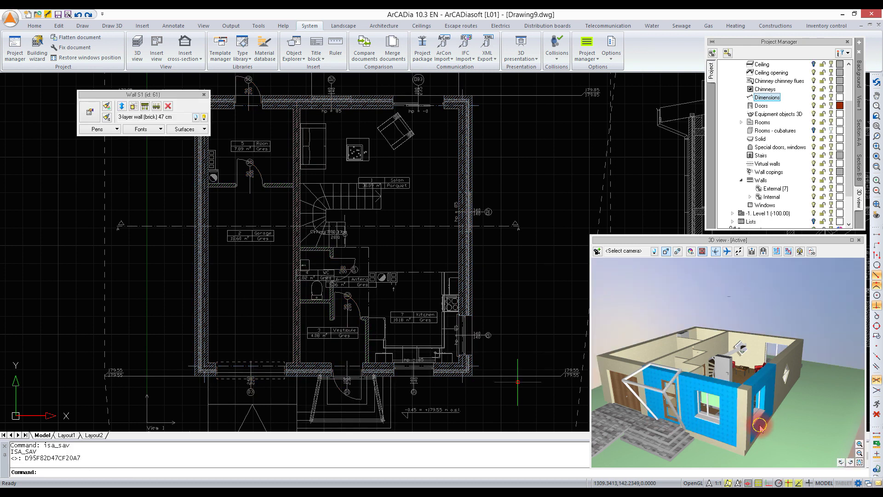
drag(823, 365, 818, 362)
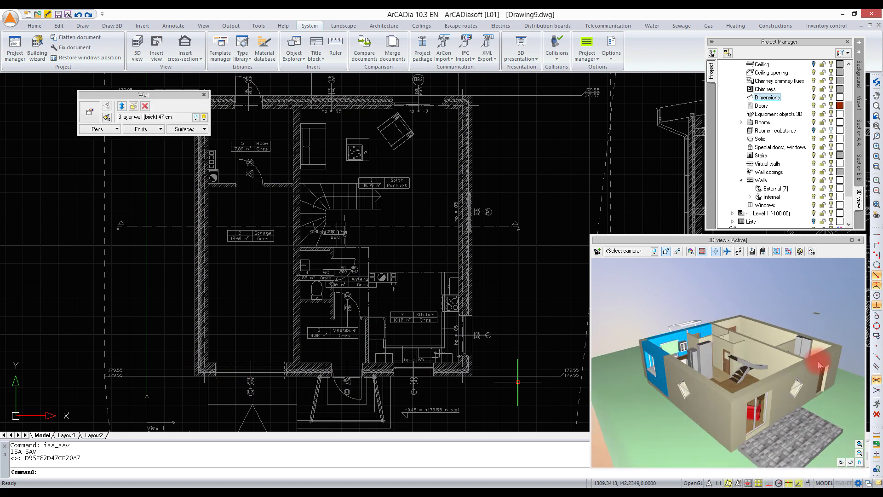
click(768, 388)
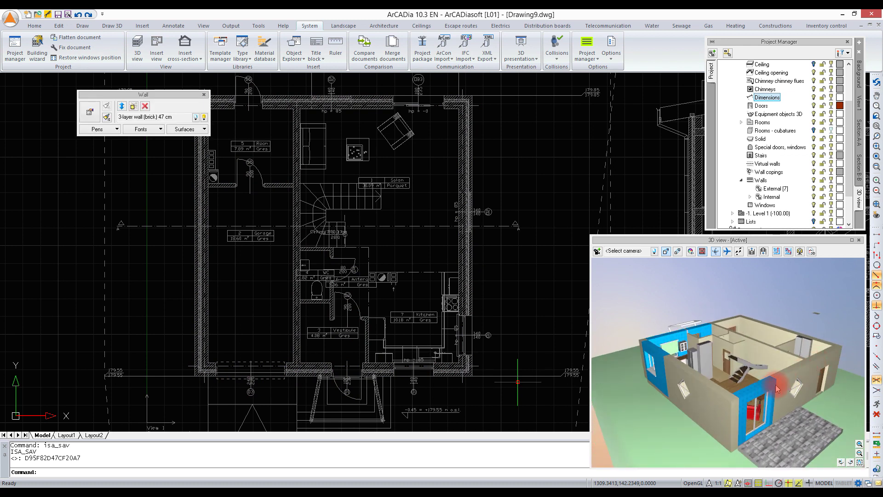
click(192, 129)
click(195, 194)
click(211, 193)
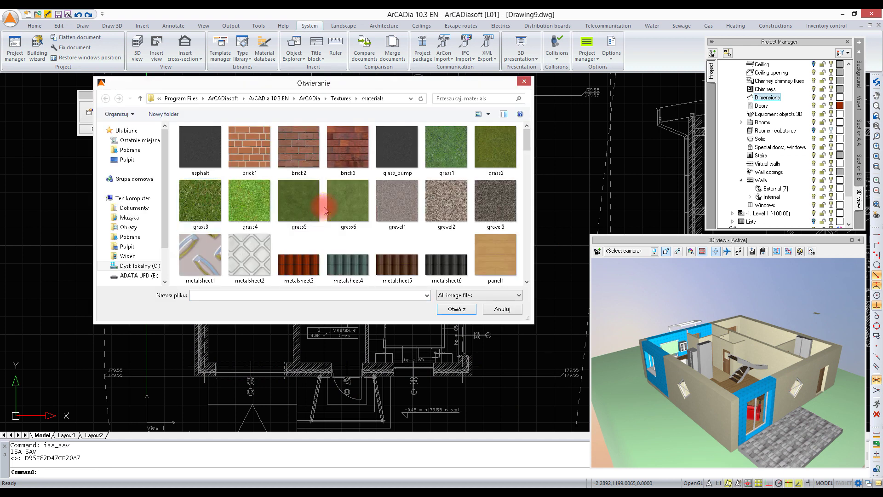
scroll(324, 211, down, 3)
scroll(325, 210, up, 2)
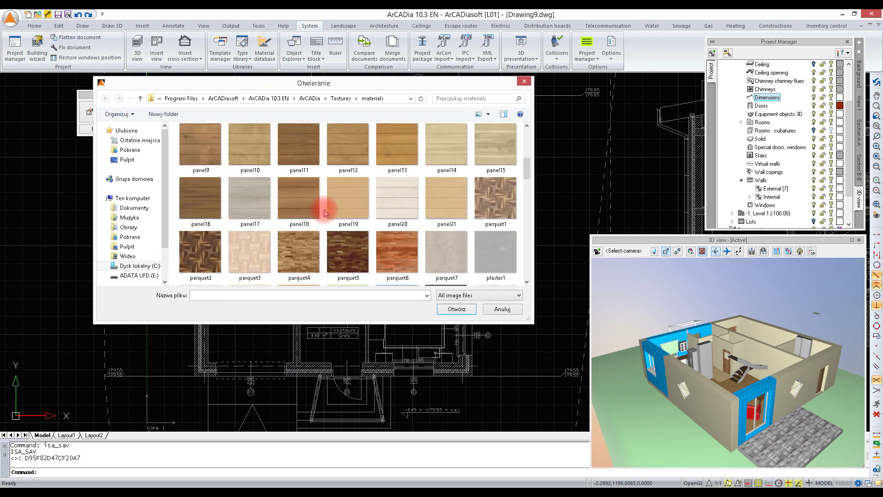
double_click(299, 154)
Rotate the wood texture on the selected walls' right surfaces to 90 degrees and close the surface settings
click(300, 184)
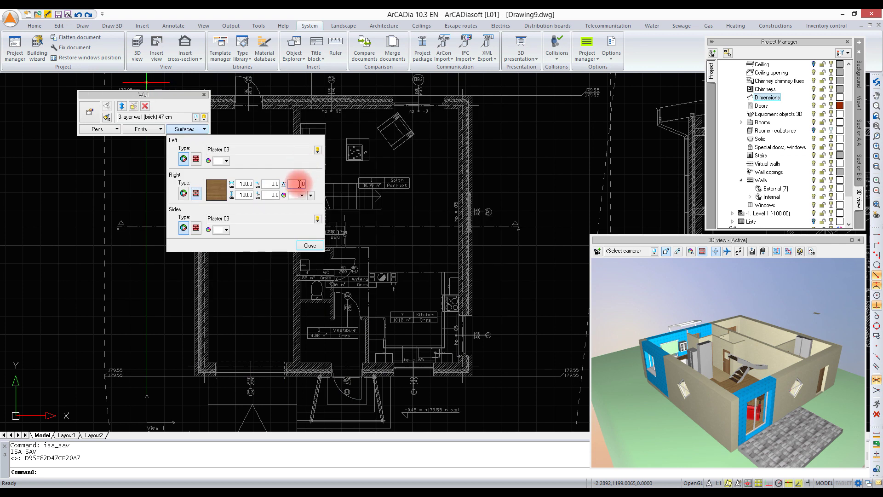
text(9)
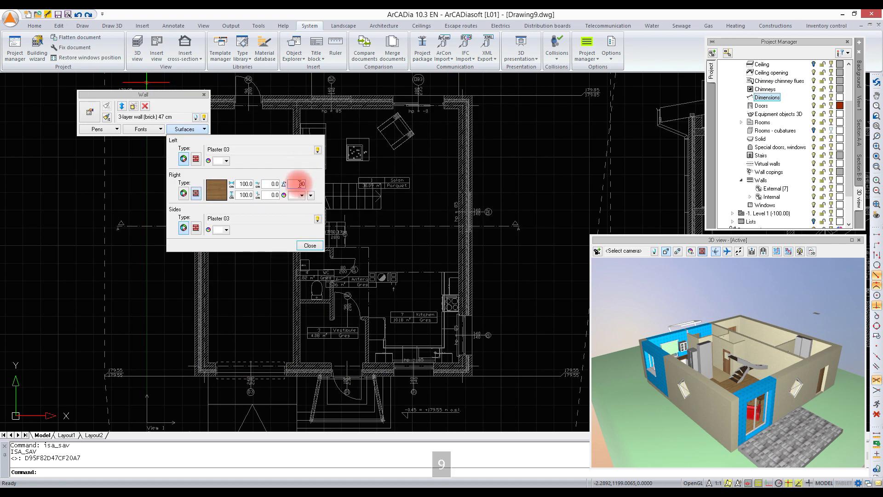
click(309, 246)
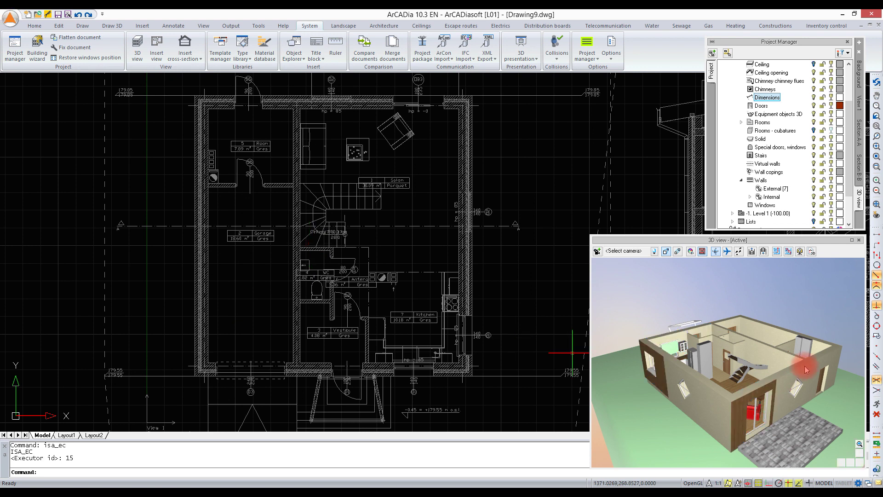
Select the remaining Level 0 external wall sections in 3D, including the garage front, and give their right surfaces the plaster2 image texture
drag(761, 396, 690, 395)
click(761, 368)
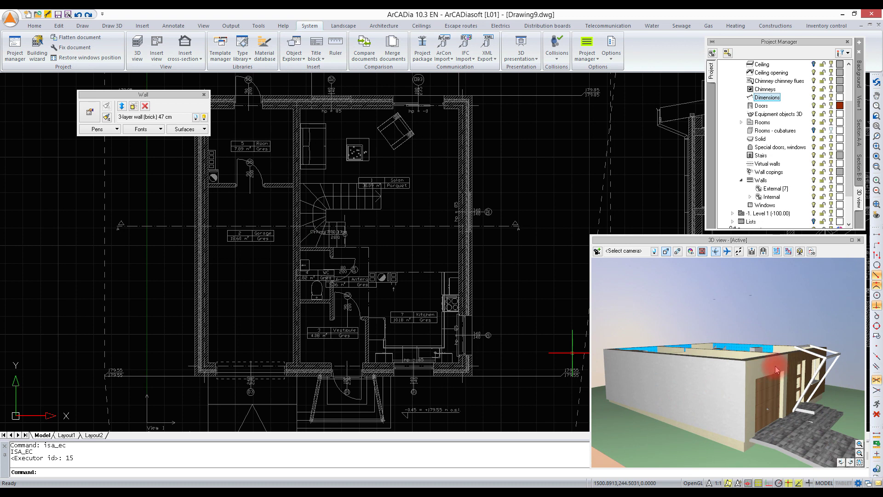
click(176, 131)
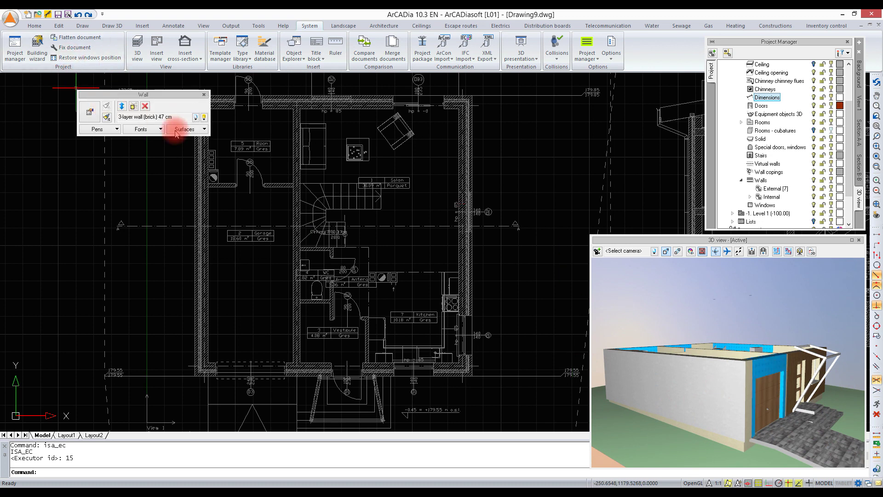
click(204, 129)
click(195, 194)
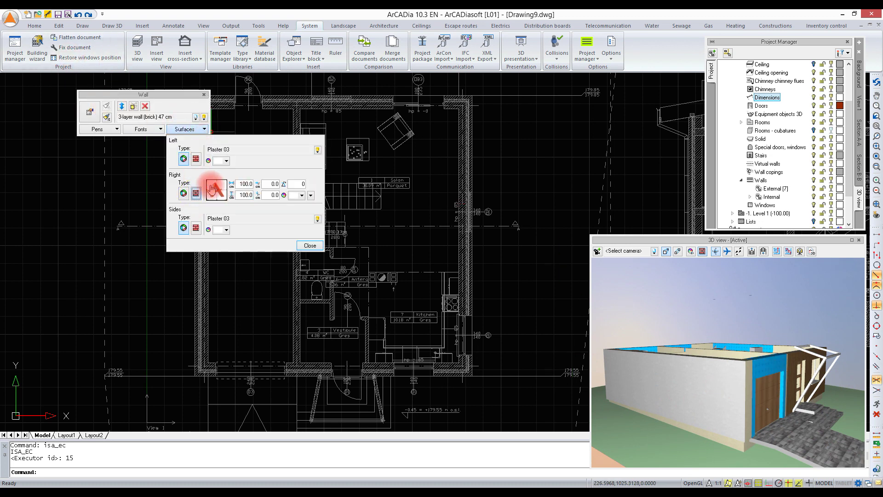
click(197, 178)
click(295, 236)
scroll(303, 237, down, 5)
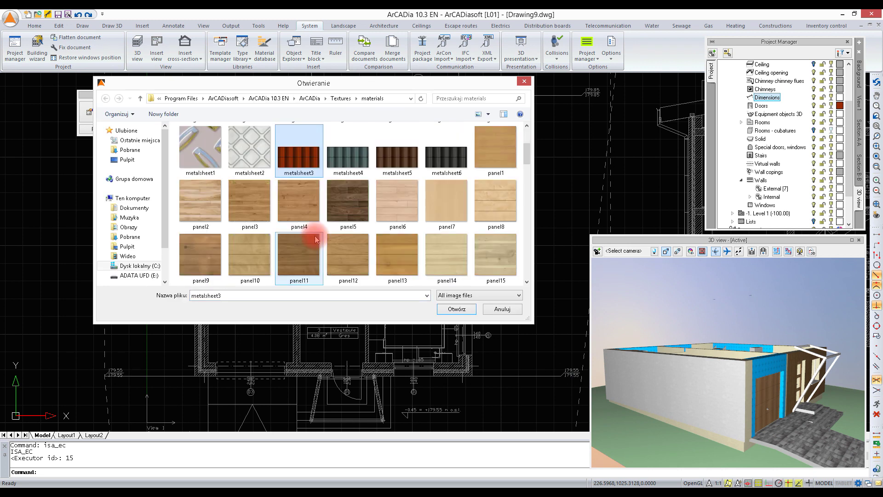
double_click(200, 200)
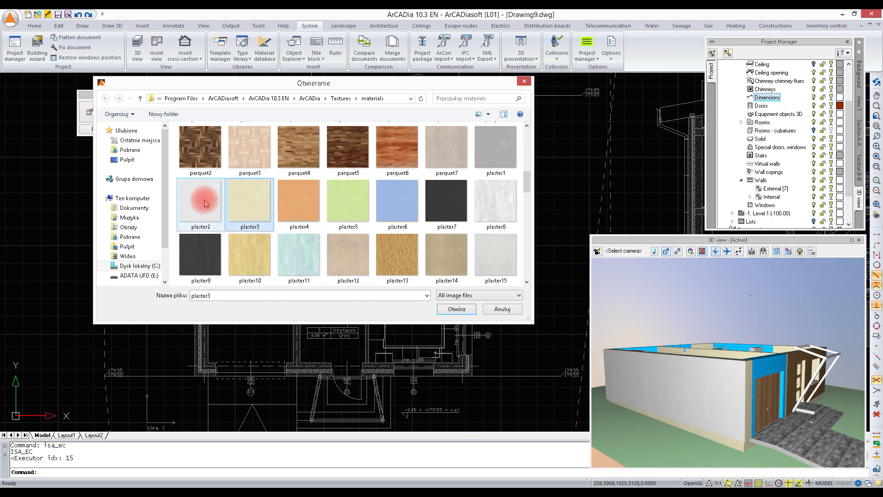
click(311, 246)
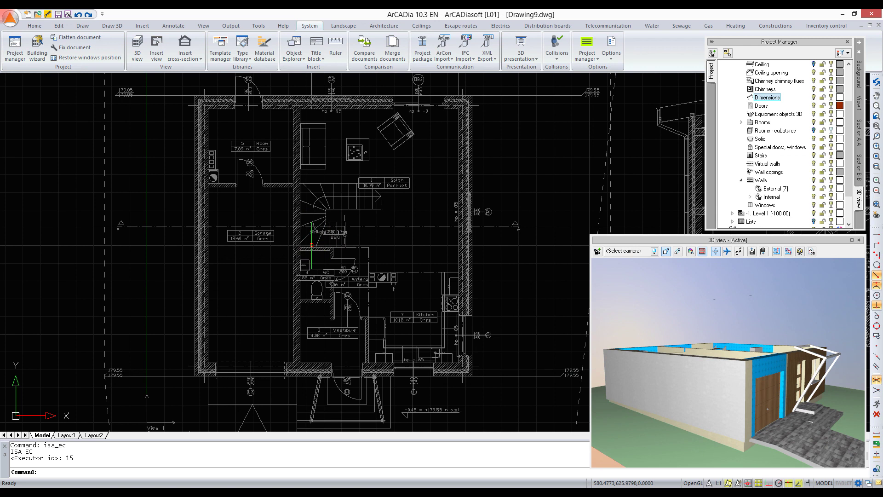
View the entrance front in 3D, switch the project tree to View 1 and collapse Level 0
mouse_move(805, 366)
mouse_down()
mouse_move(834, 366)
mouse_move(784, 321)
mouse_move(767, 271)
mouse_up()
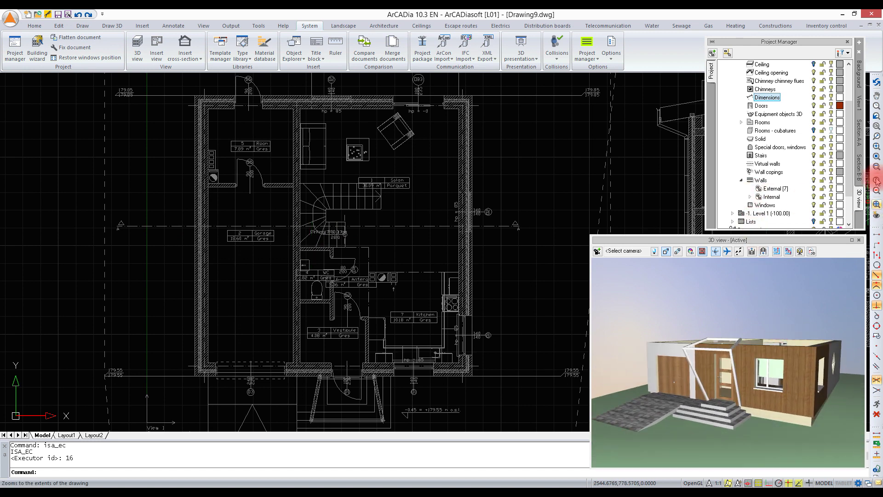
click(856, 104)
click(609, 162)
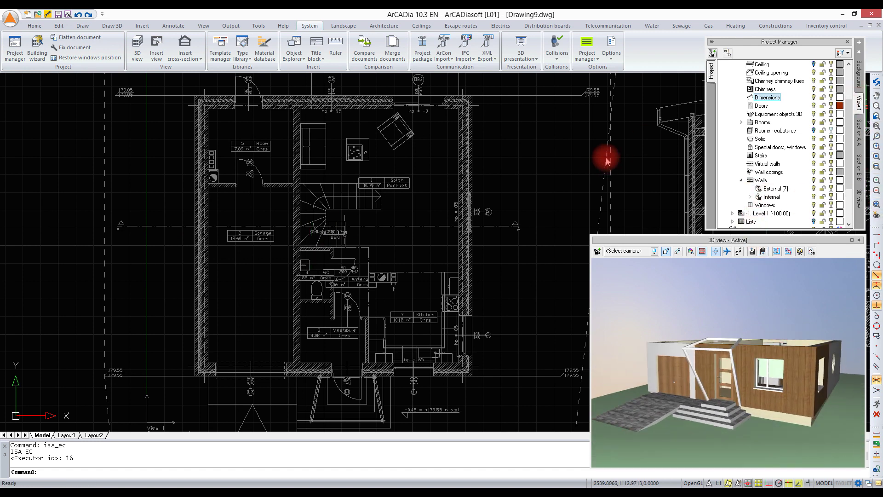
click(858, 53)
click(733, 105)
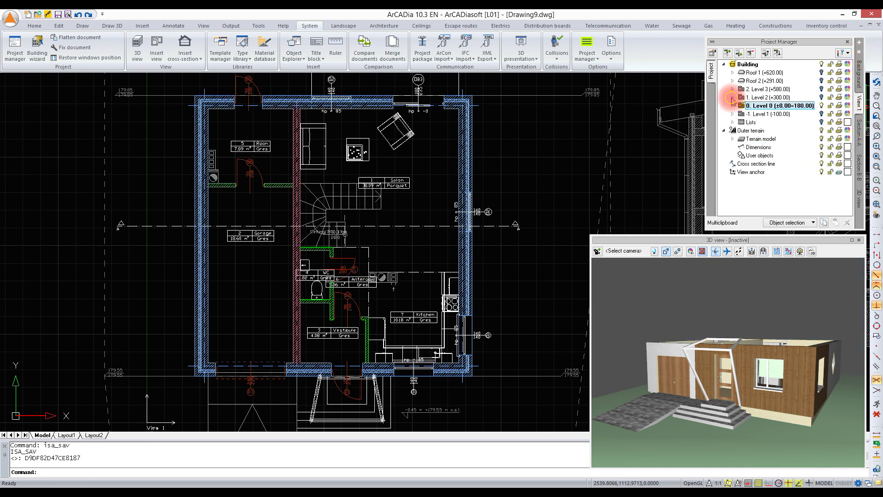
Activate Level 2, unlock its external walls and make the level visible on the plan
click(732, 97)
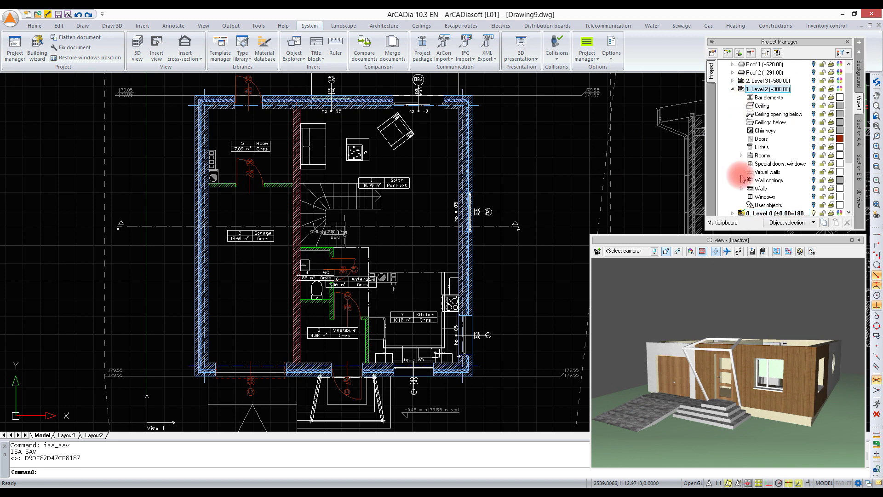
click(741, 190)
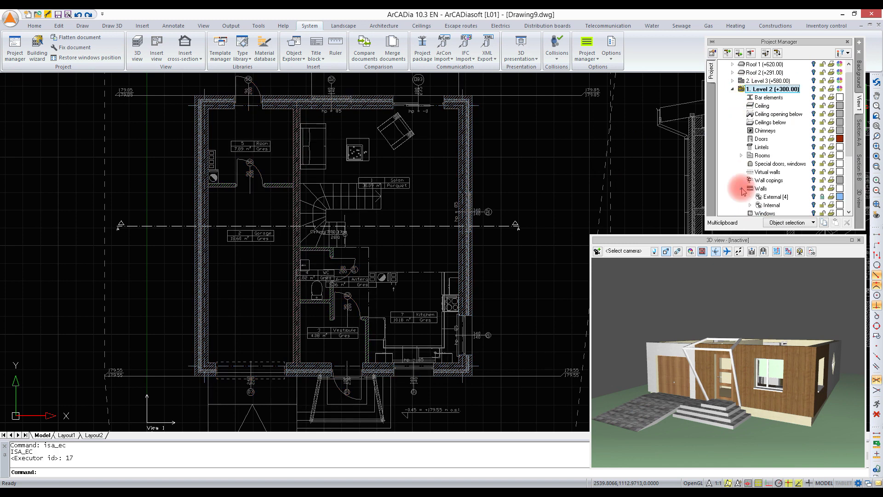
click(822, 196)
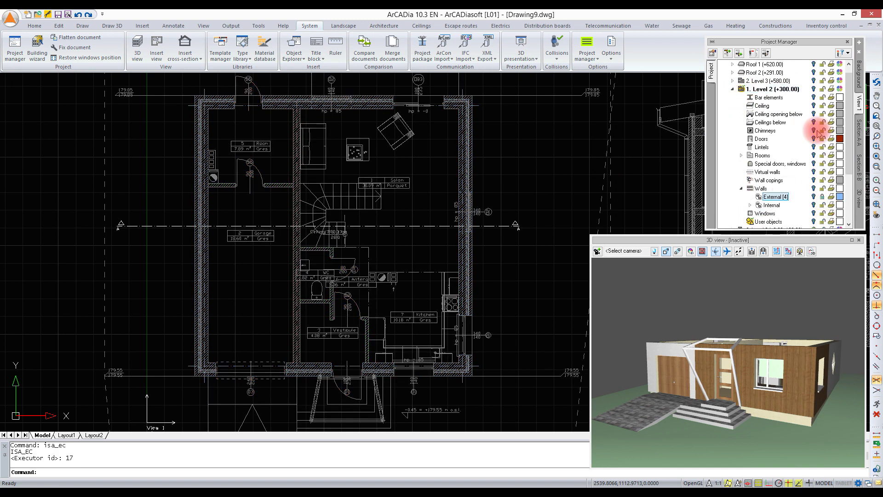
click(814, 90)
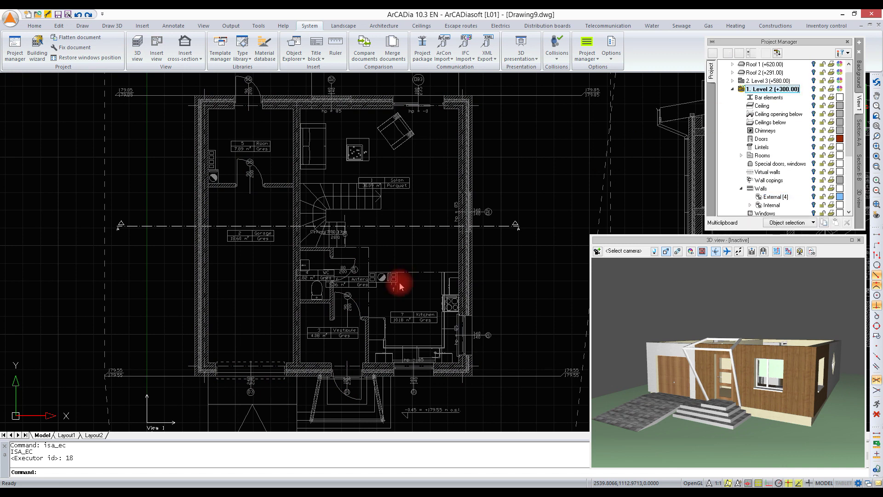
Divide the Level 2 outer side wall in line with the partition between the anteroom and room 9
click(465, 163)
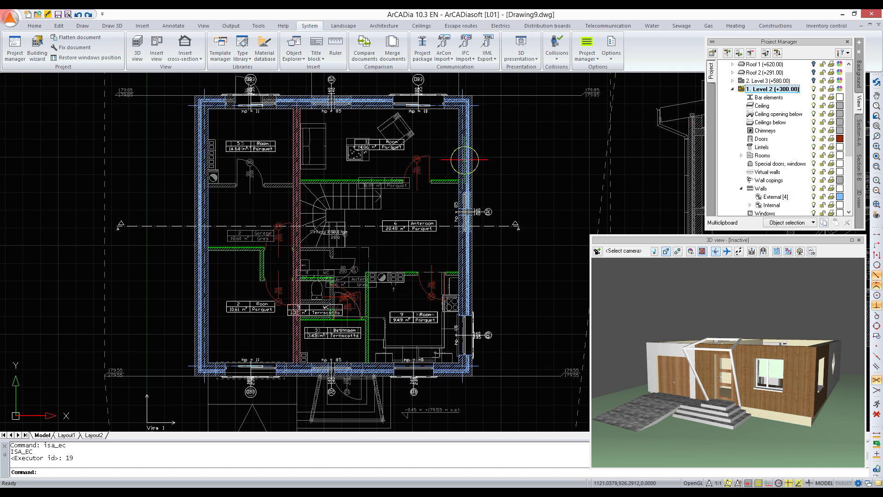
click(464, 161)
click(135, 106)
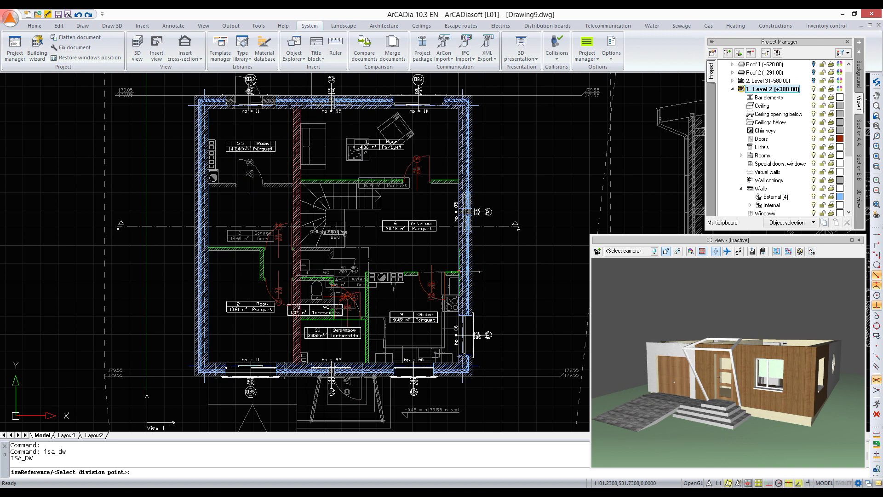
Divide the Level 2 front external wall where it meets the partition between the bathroom and room 9
click(331, 379)
click(299, 369)
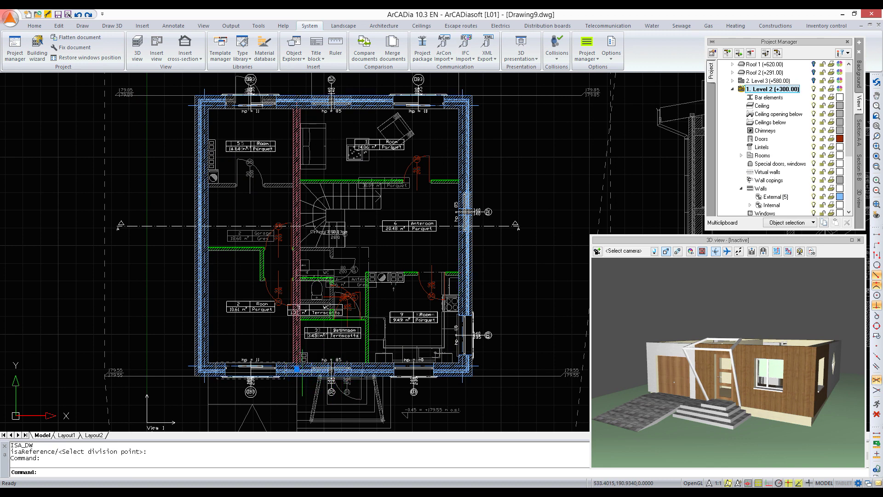
click(297, 369)
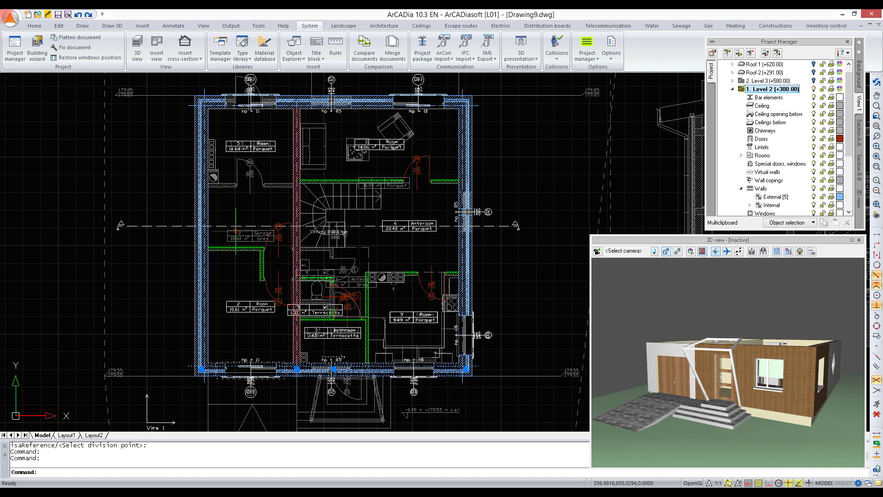
click(133, 106)
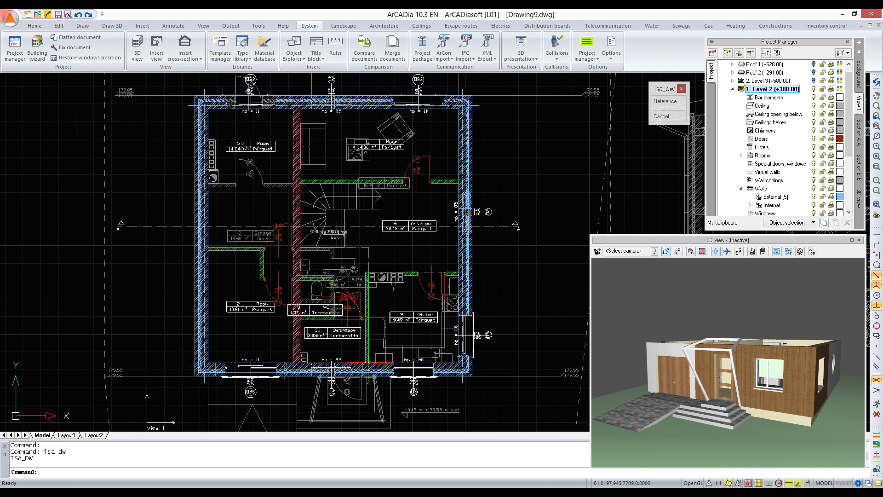
click(369, 362)
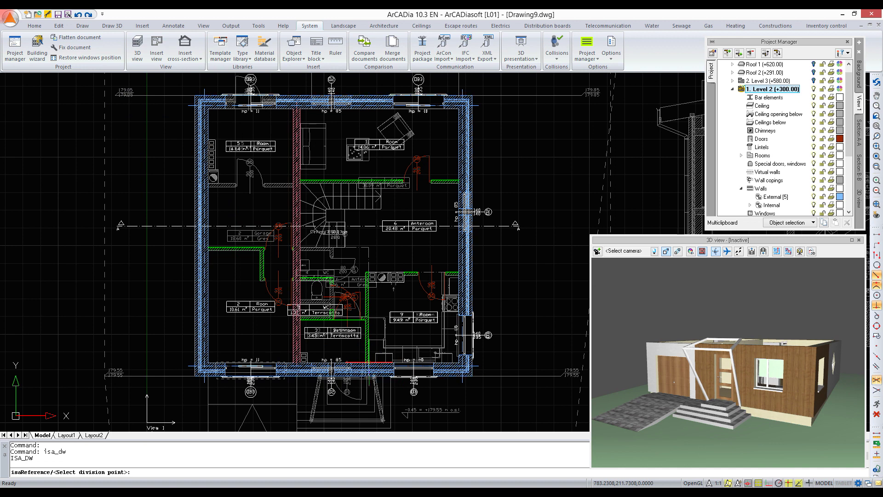
Divide the Level 2 rear external wall at the endpoint beside room 11's window
click(375, 101)
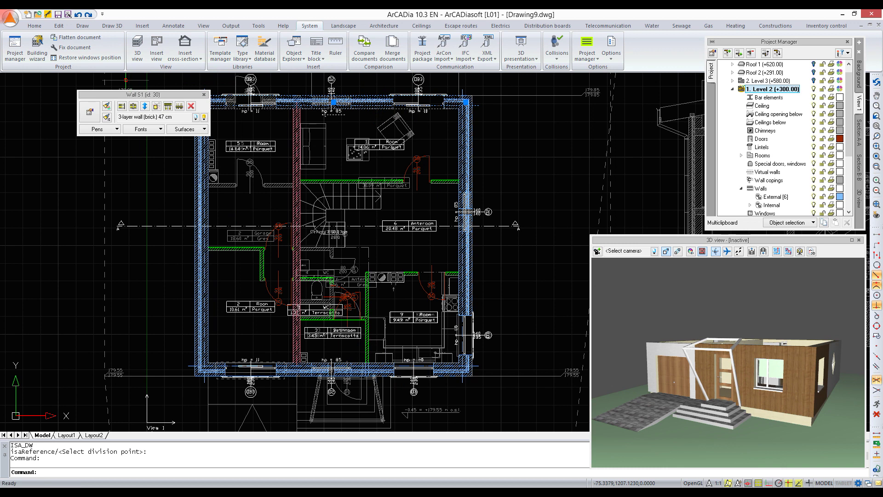
click(134, 108)
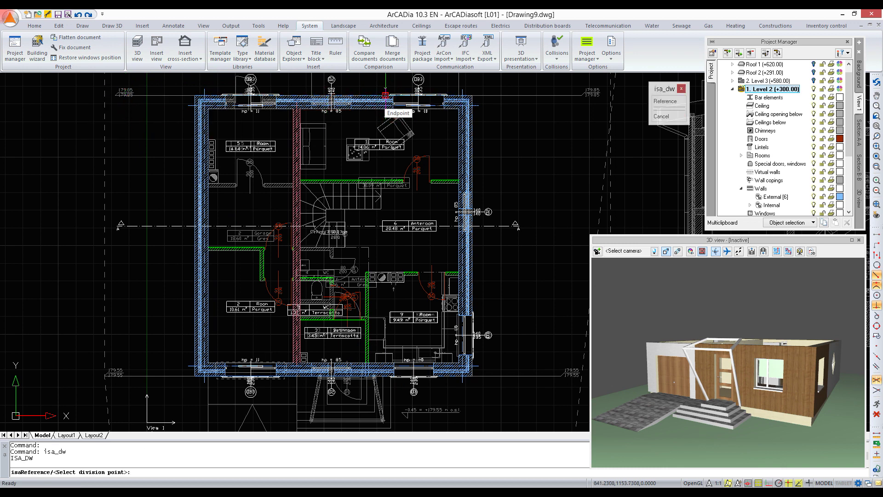
click(386, 95)
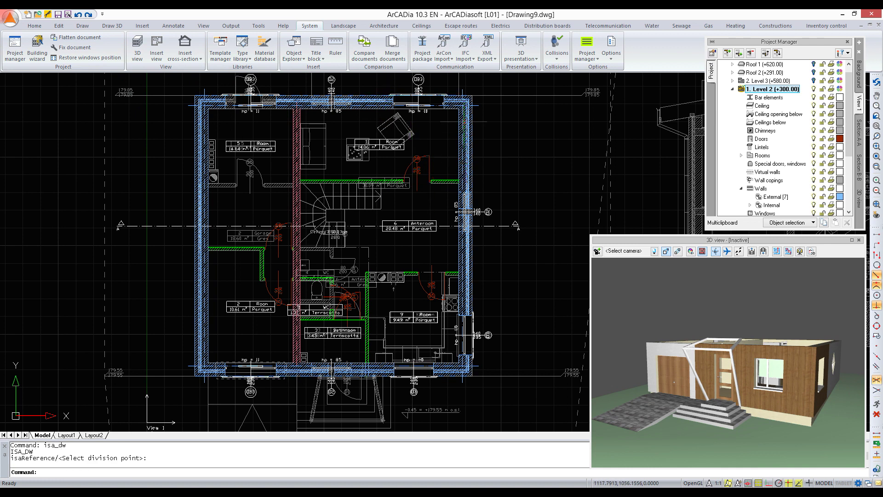
Select the Level 2 rear corner, room 9 side and room 9 front wall sections and give their right surfaces the panel11 image texture
click(449, 102)
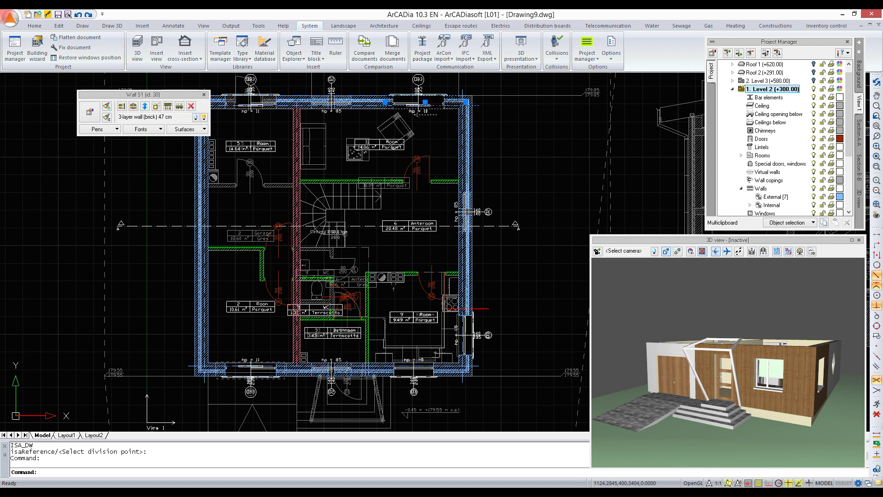
click(393, 369)
click(182, 116)
click(204, 129)
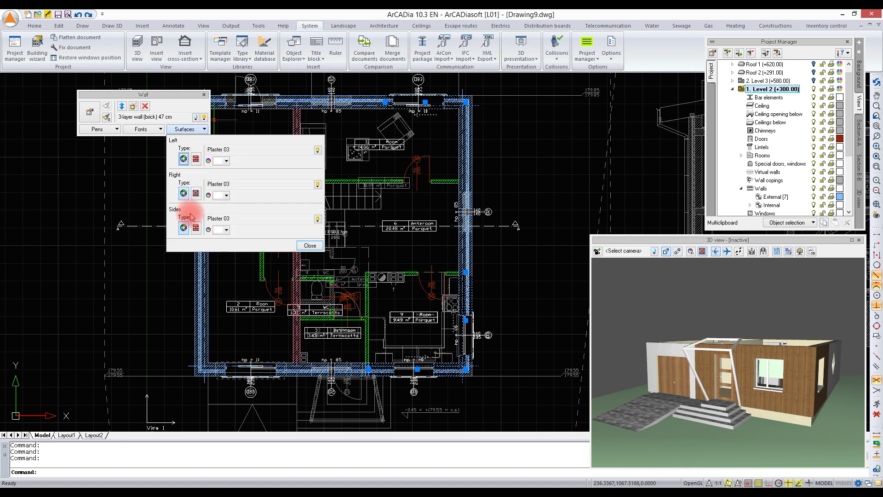
click(196, 193)
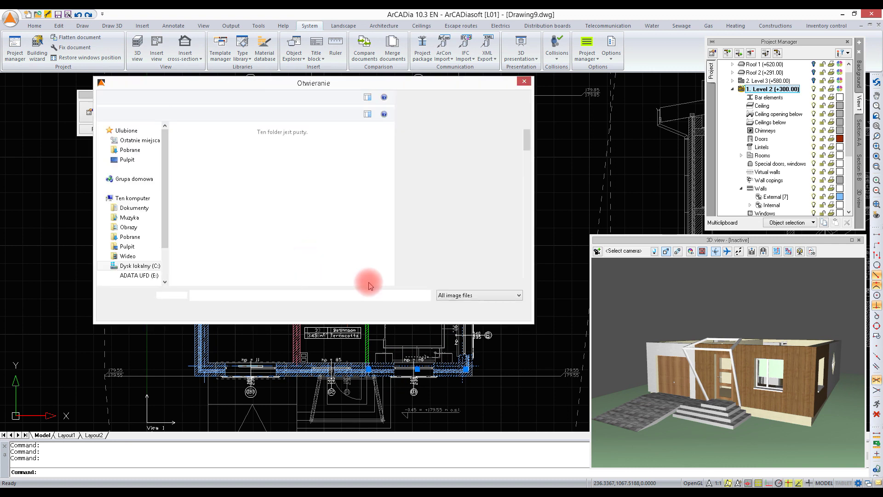
scroll(329, 244, down, 6)
scroll(332, 247, down, 5)
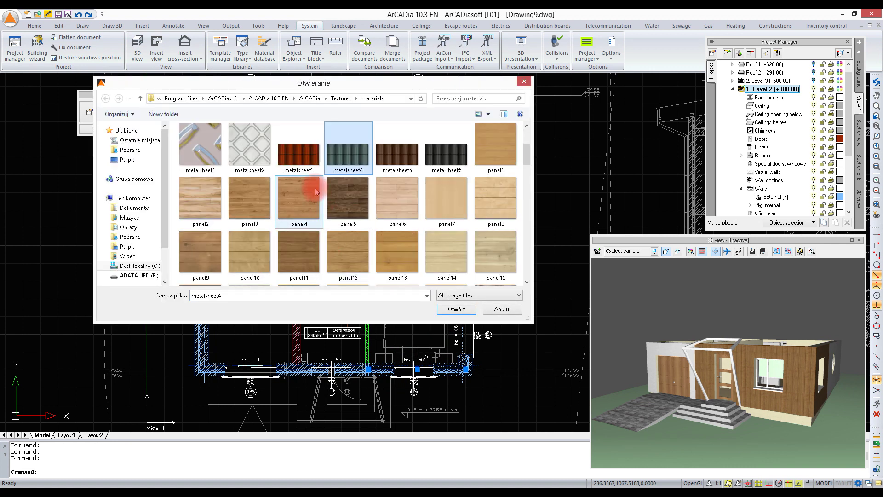
double_click(296, 248)
Rotate the panel11 texture on the selected Level 2 wall sections to 90 degrees and close the surface settings
click(302, 183)
text(90)
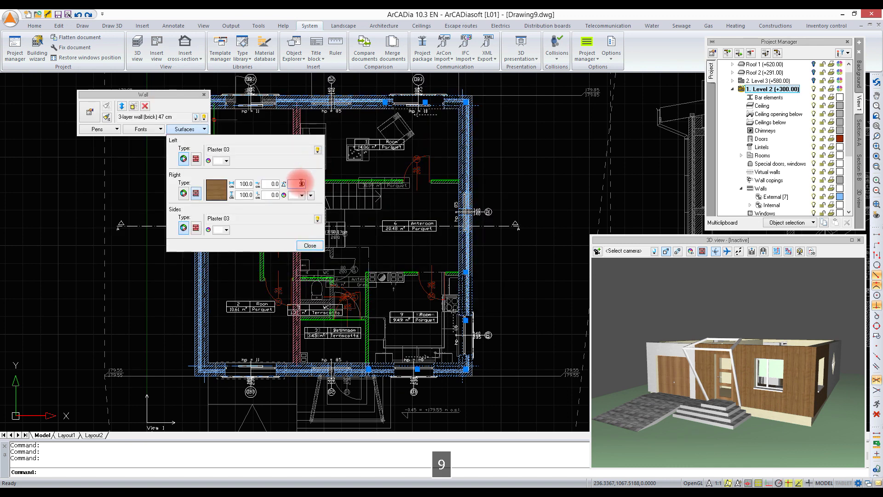
click(309, 246)
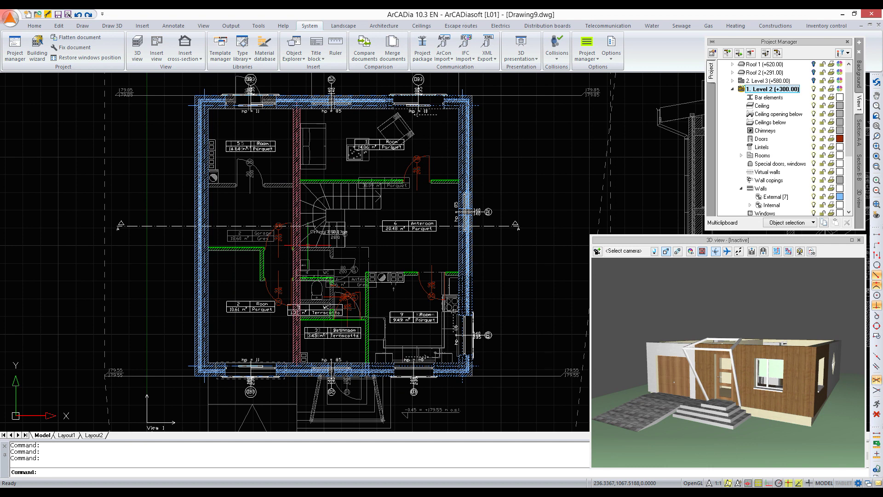
Select the remaining Level 2 external wall sections and give their right surfaces the plaster2 image texture
click(355, 96)
click(465, 179)
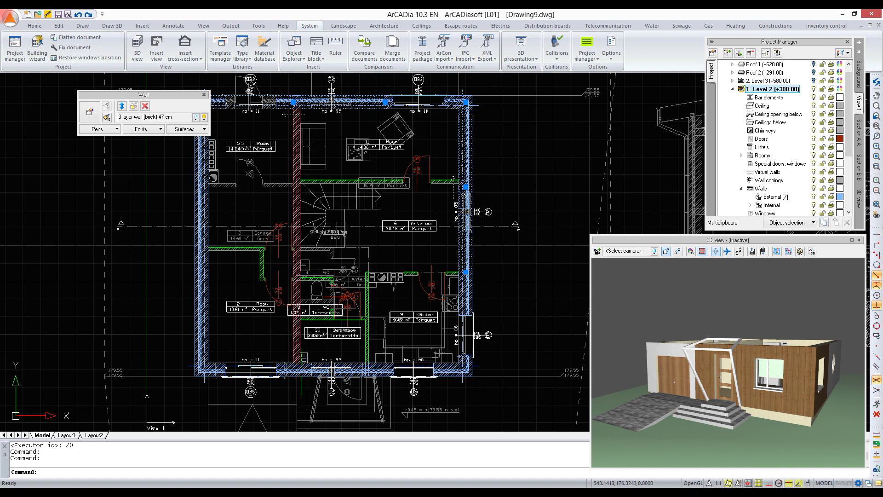
click(301, 374)
click(202, 207)
click(192, 129)
click(195, 194)
click(251, 230)
click(341, 226)
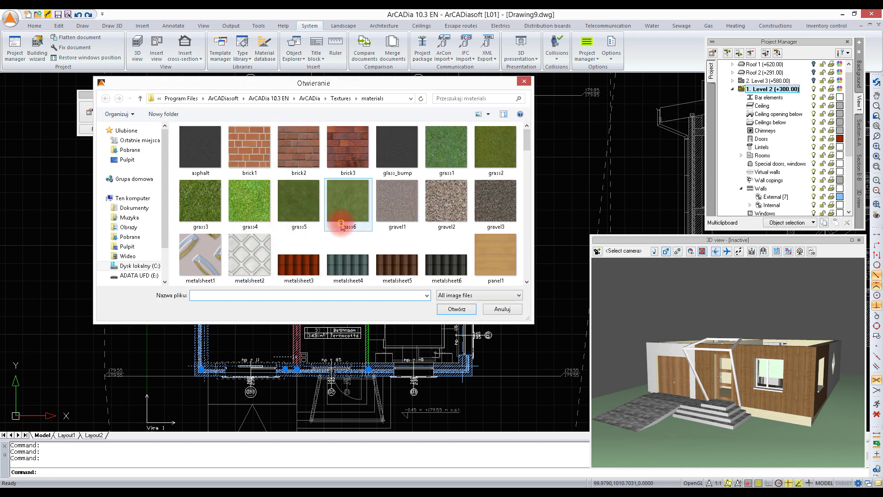
scroll(342, 226, down, 7)
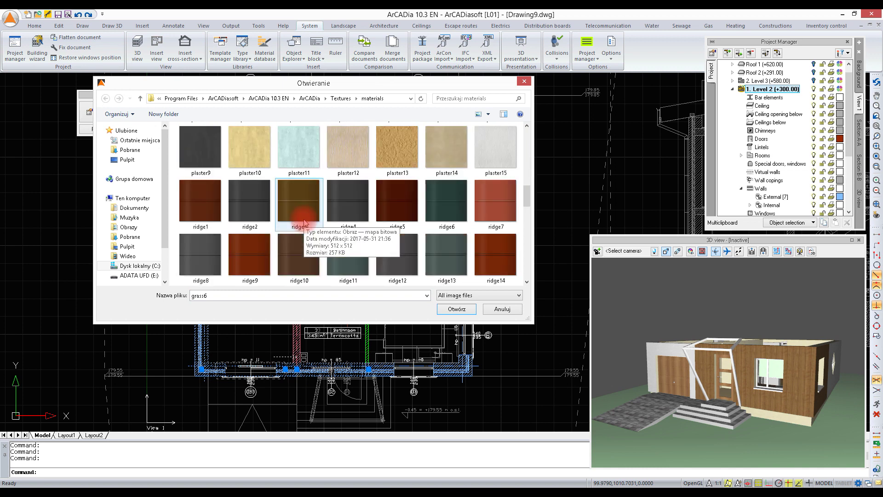
scroll(225, 152, up, 3)
double_click(197, 198)
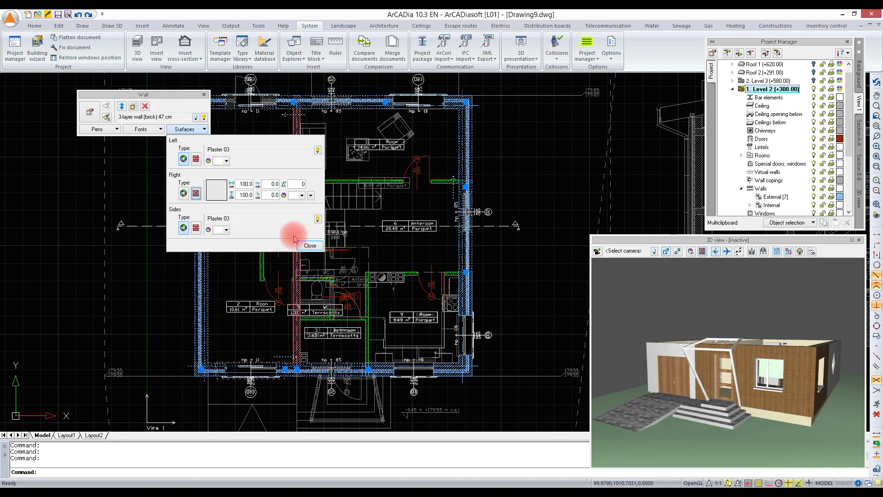
click(308, 245)
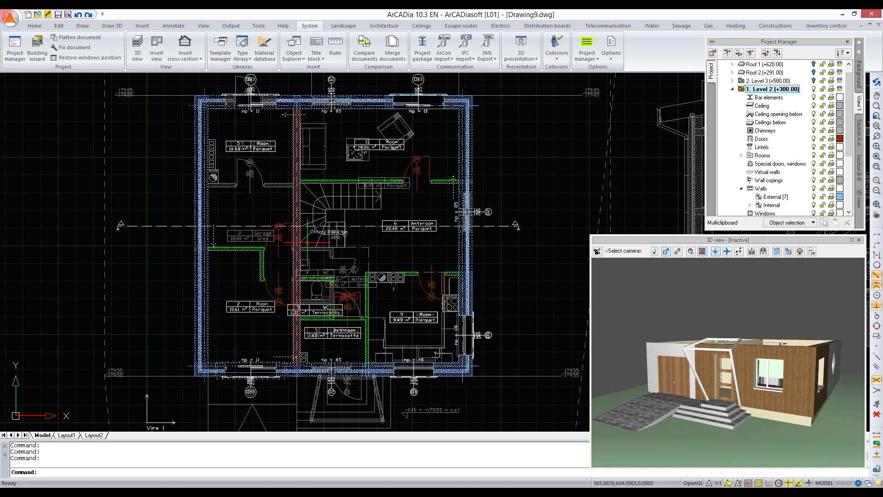
key(Escape)
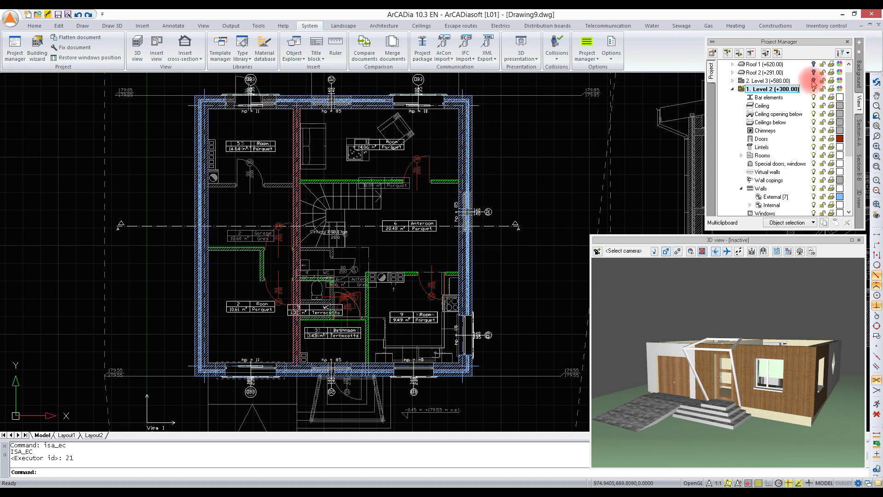
Activate Level 3 and show it on the plan
click(741, 81)
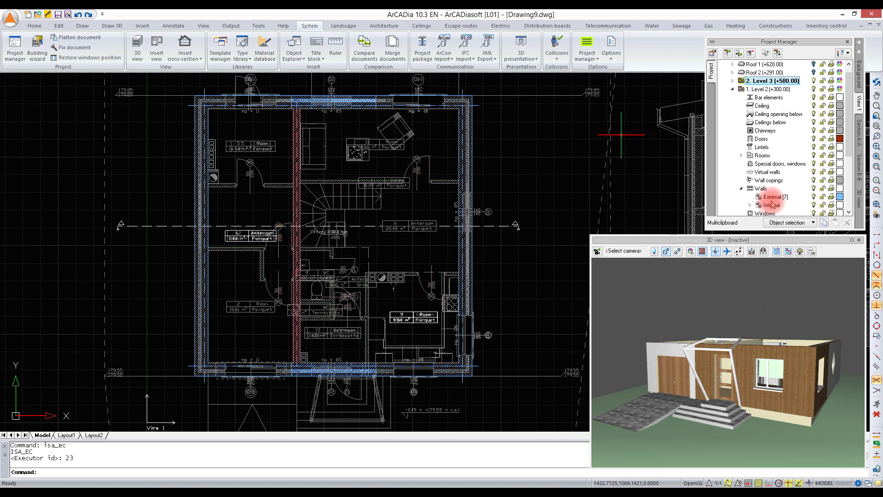
Expand Level 3's external walls in the project tree and divide the rear wall between its middle window and the rear corner room's window
click(732, 89)
click(732, 89)
click(732, 81)
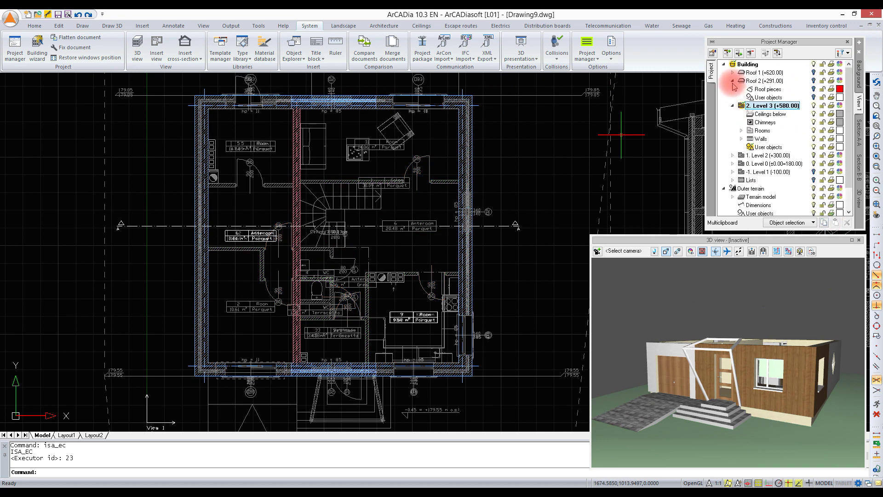
click(732, 81)
click(741, 123)
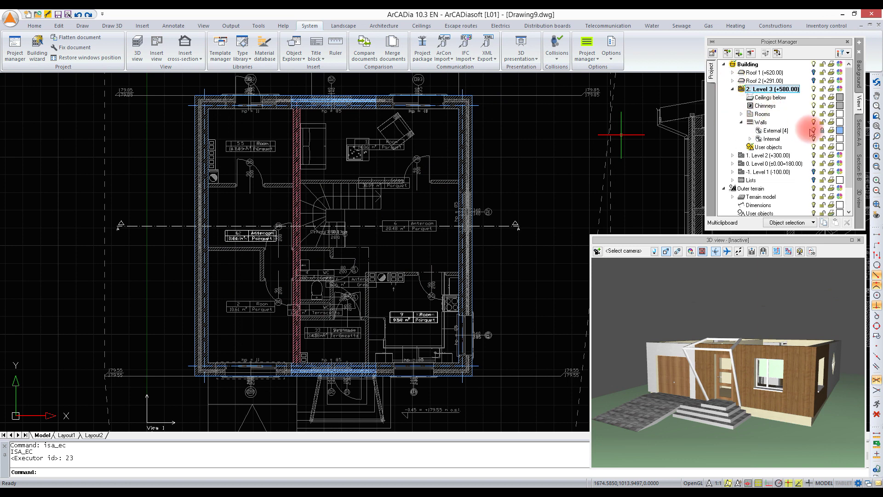
click(775, 131)
click(350, 102)
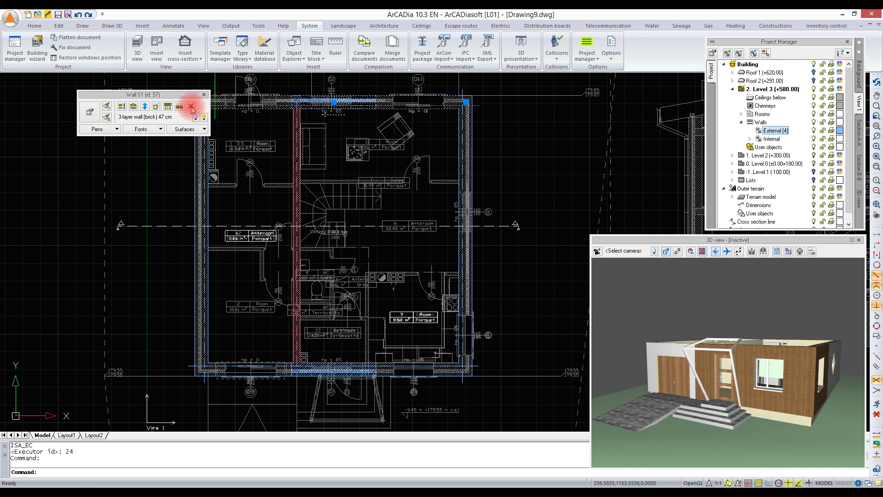
click(132, 106)
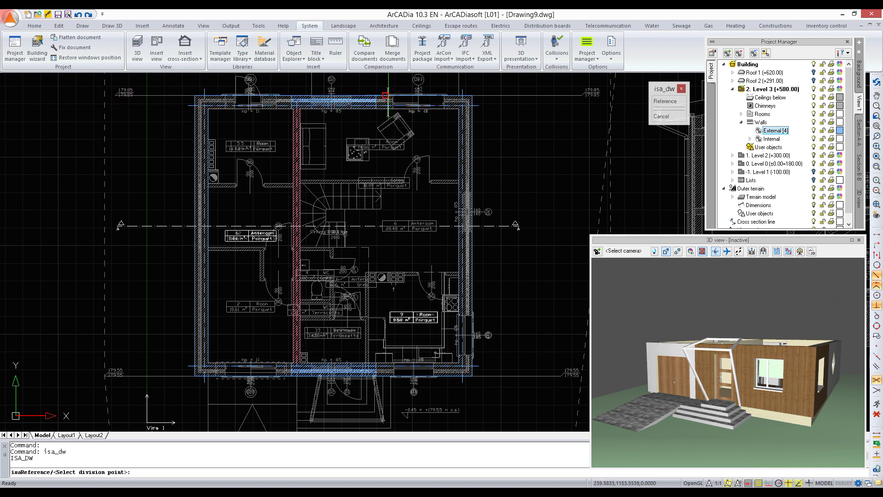
click(386, 96)
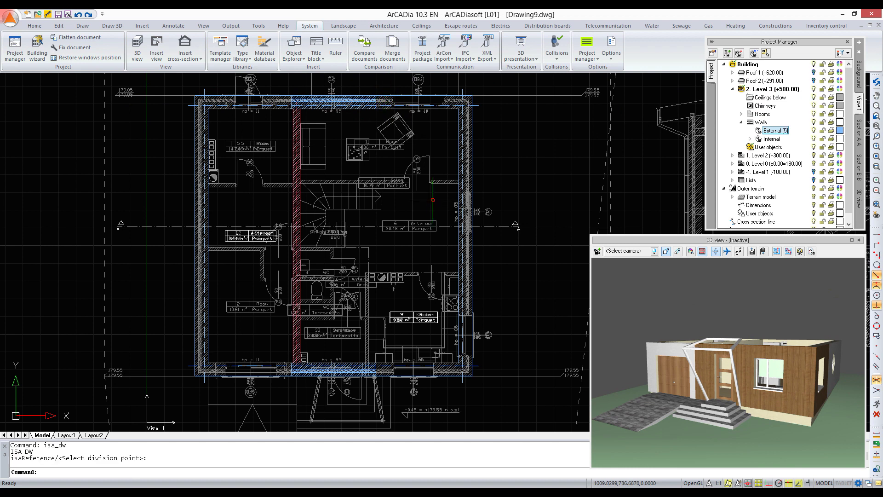
Divide the Level 3 side wall in line with room 9's rear partition, and the front wall in line with the bathroom–room 9 partition
click(461, 245)
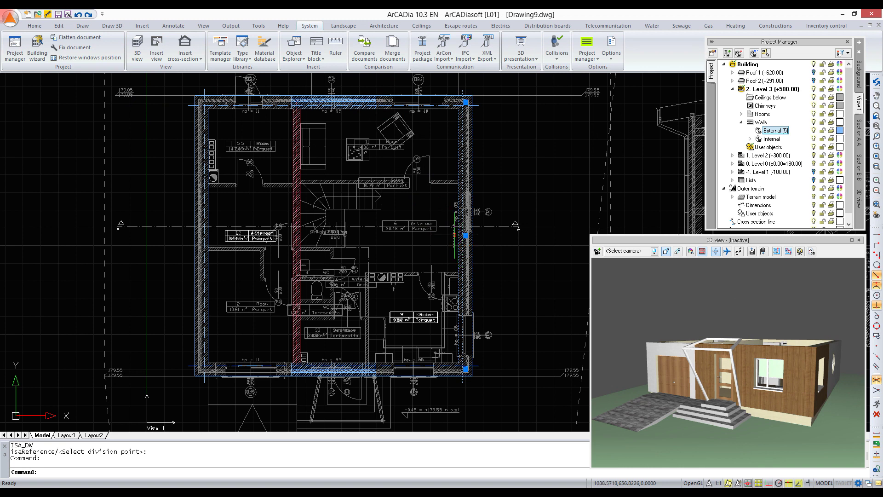
click(133, 107)
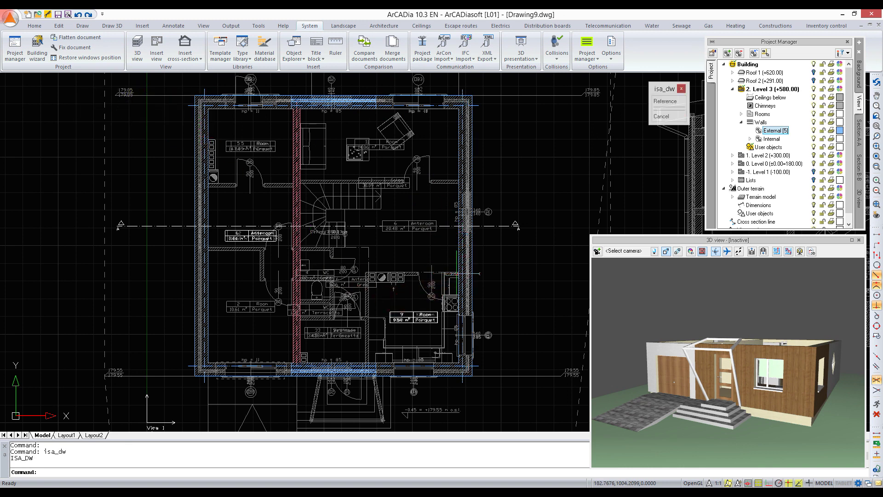
click(462, 269)
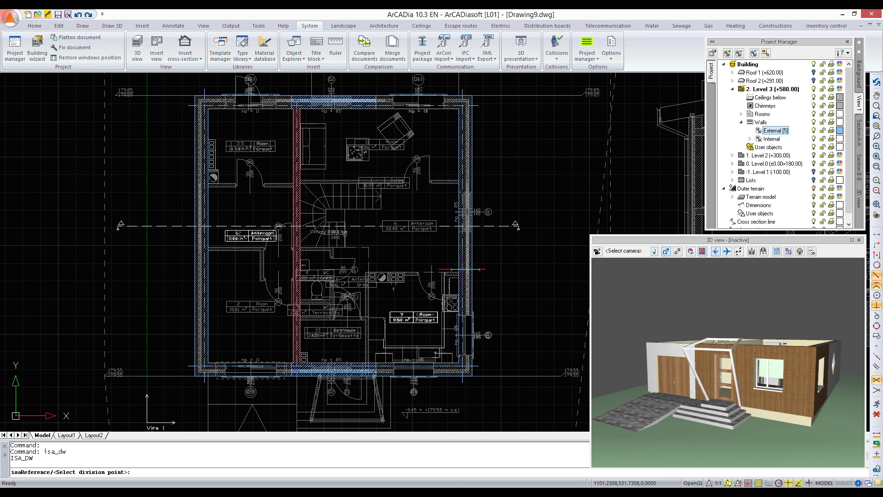
click(462, 269)
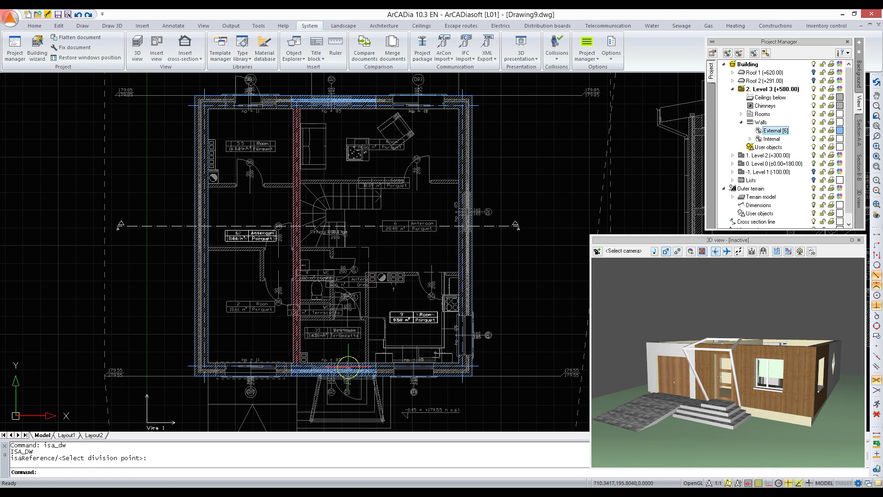
click(348, 367)
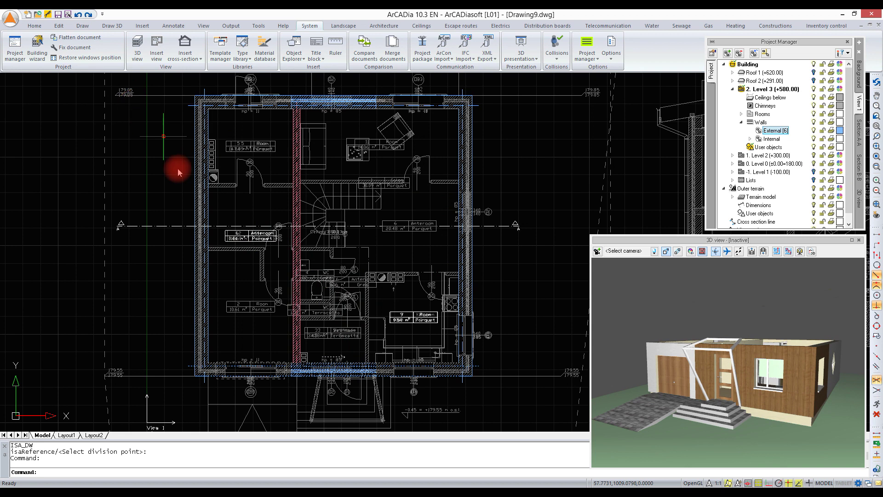
click(378, 387)
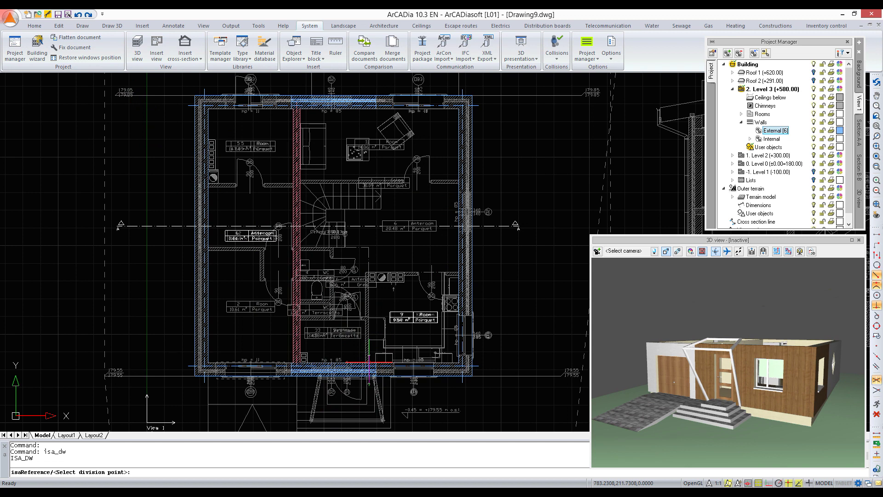
click(369, 364)
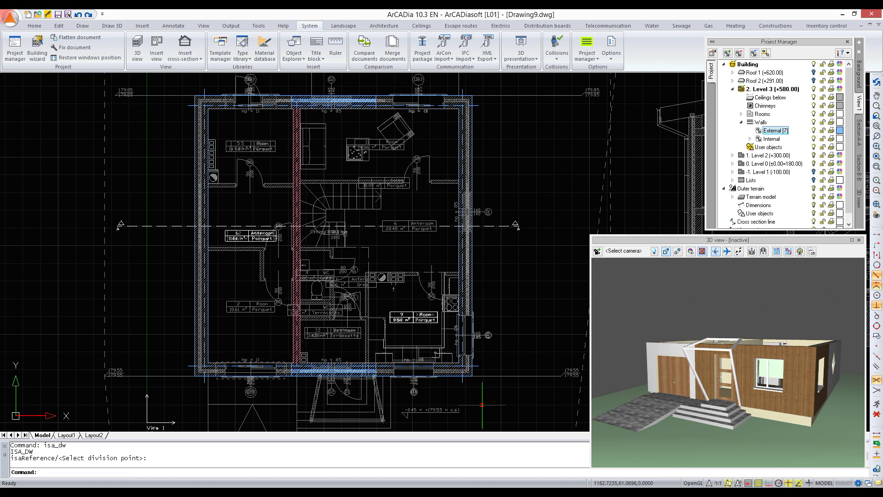
Select the Level 3 room 9 front, room 9 side and rear corner wall sections and give their right surfaces the panel11 image texture
click(442, 368)
click(459, 290)
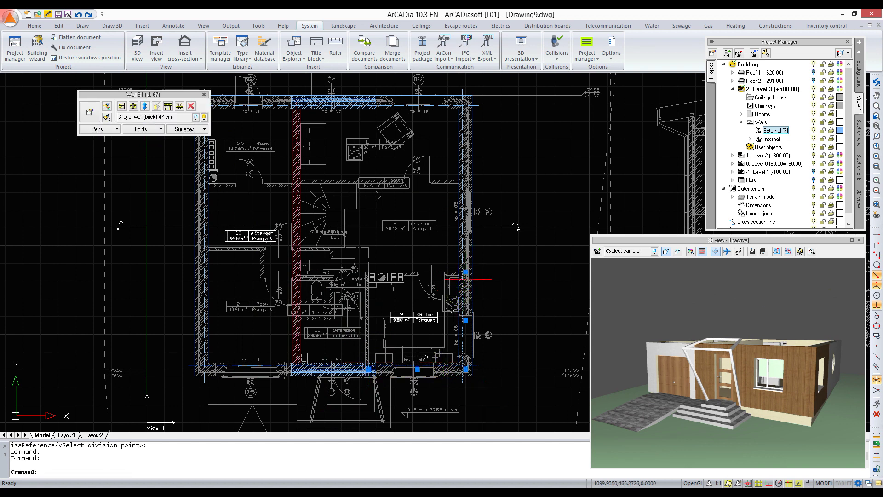
click(424, 96)
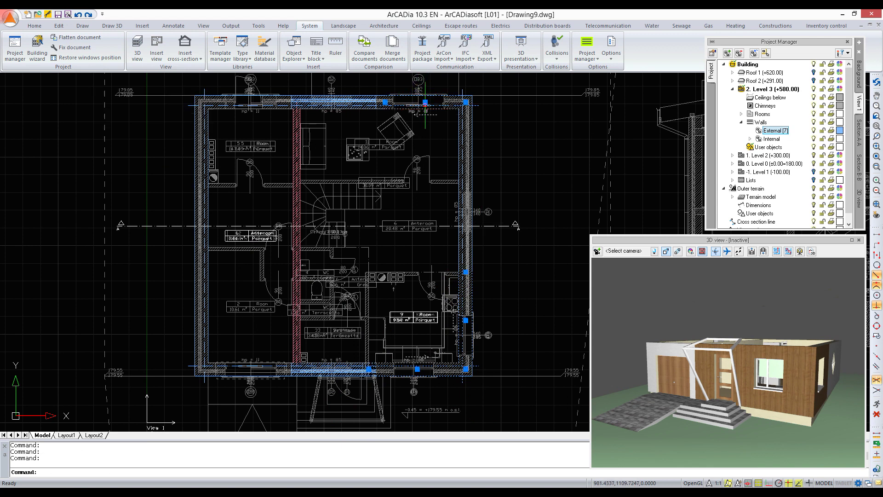
click(205, 130)
click(196, 193)
click(216, 190)
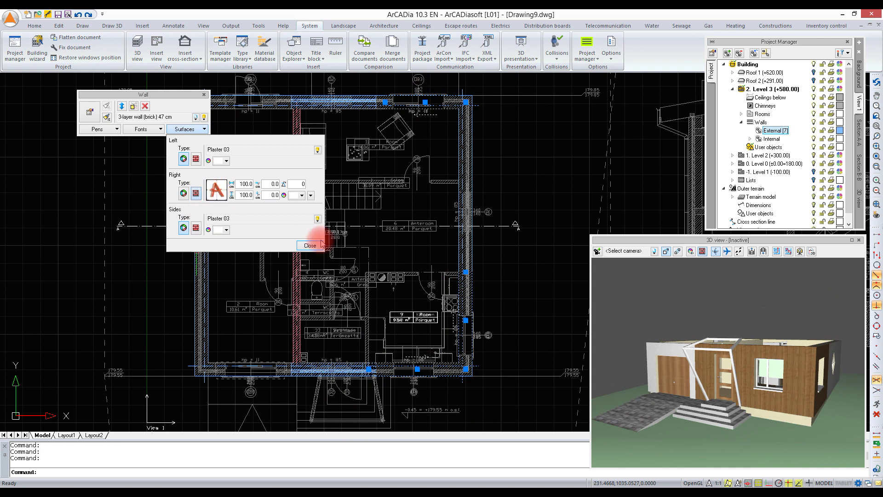
click(290, 214)
scroll(290, 212, down, 2)
scroll(290, 212, up, 2)
double_click(302, 151)
Rotate the panel11 texture on the selected Level 3 wall sections to 90 degrees and close the surface settings
click(286, 184)
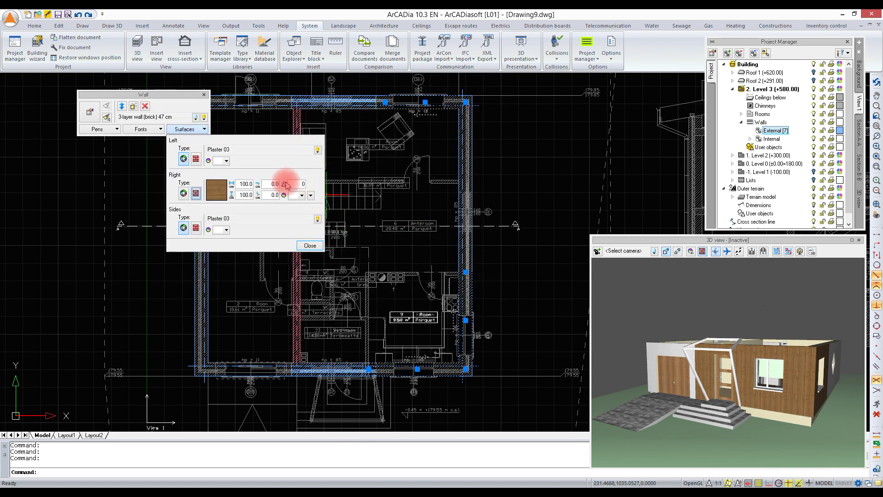
text(9)
key(Return)
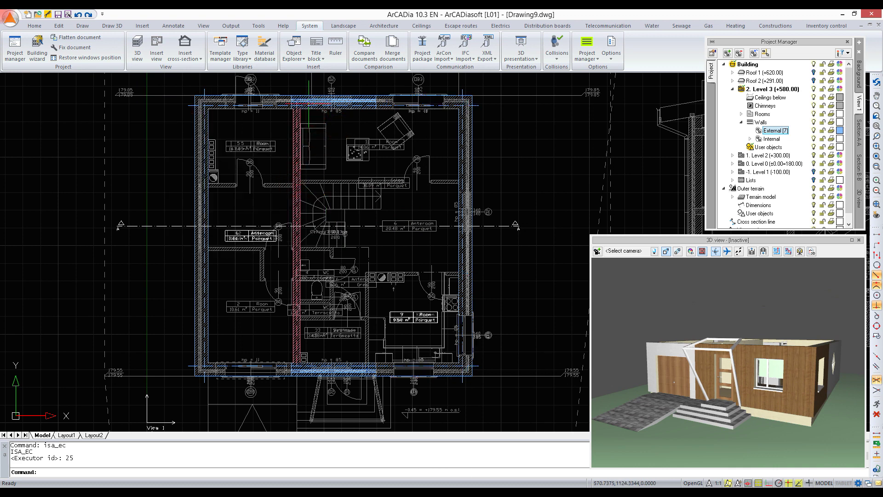
Select the remaining Level 3 external wall sections and give their right surfaces the plaster2 image texture
click(308, 101)
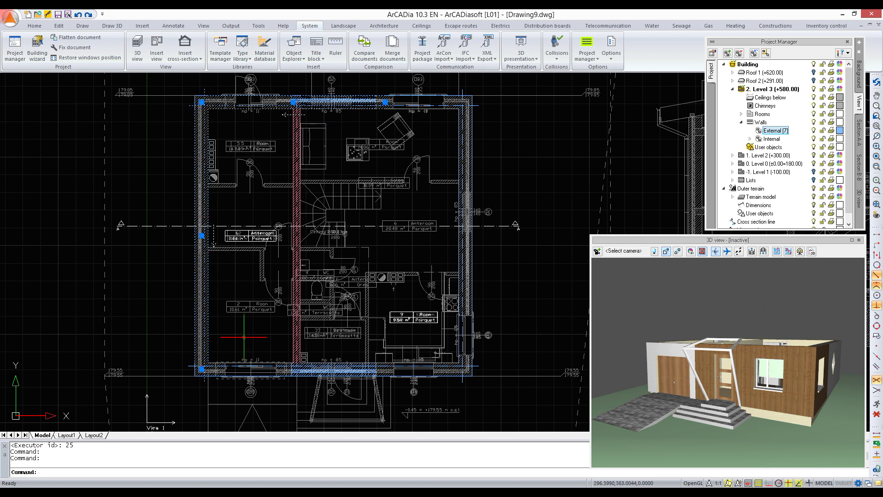
click(302, 374)
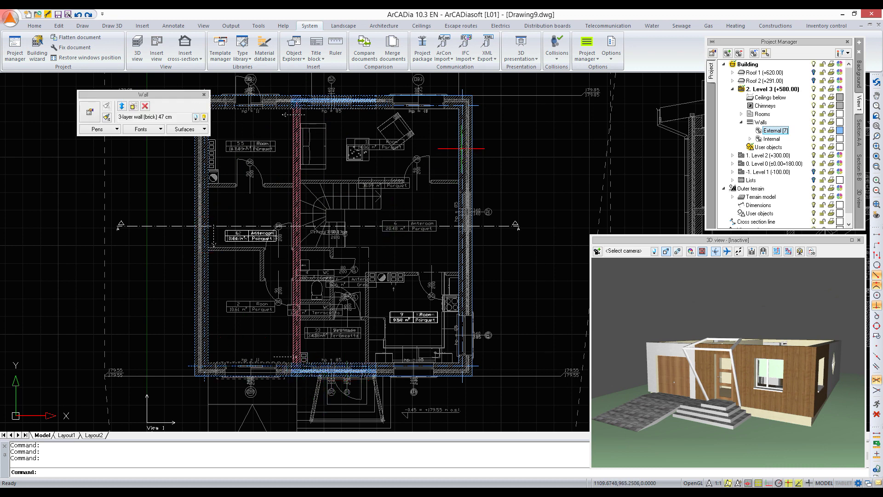
click(202, 128)
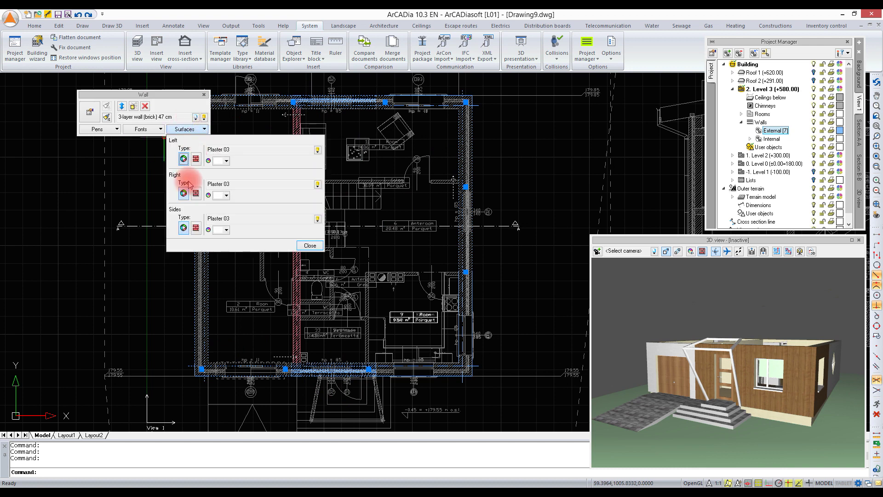
click(195, 193)
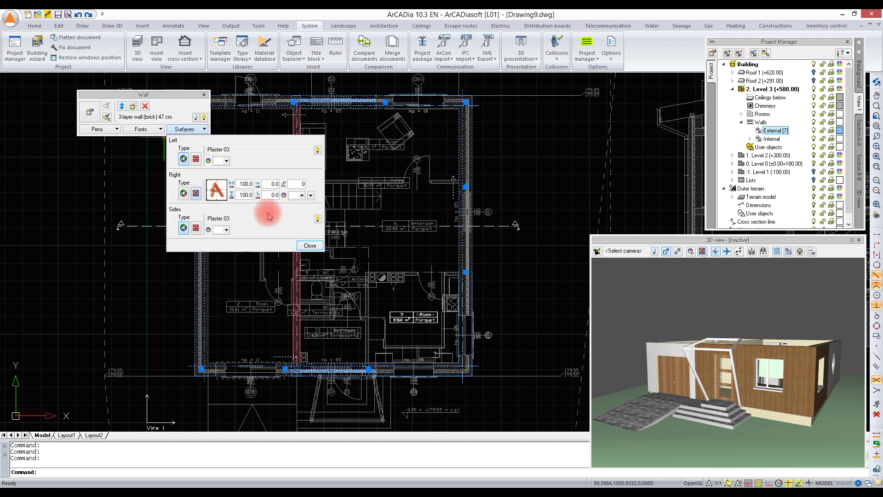
scroll(286, 194, down, 5)
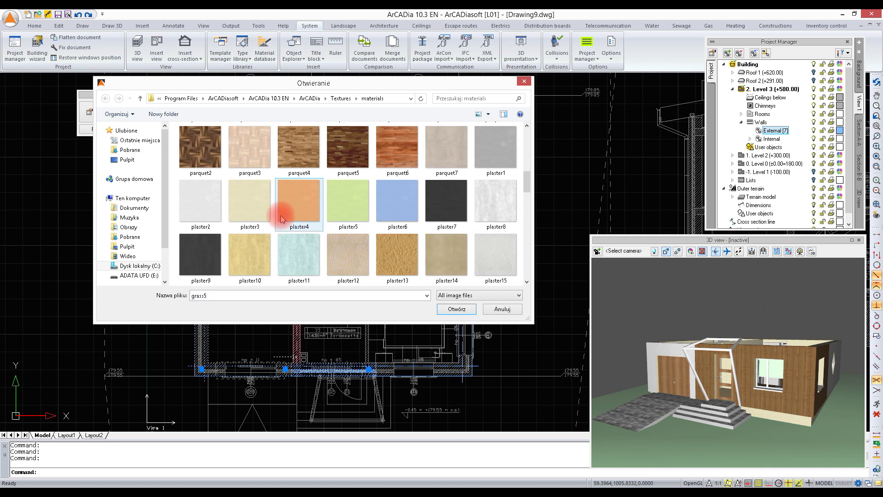
double_click(197, 201)
click(305, 245)
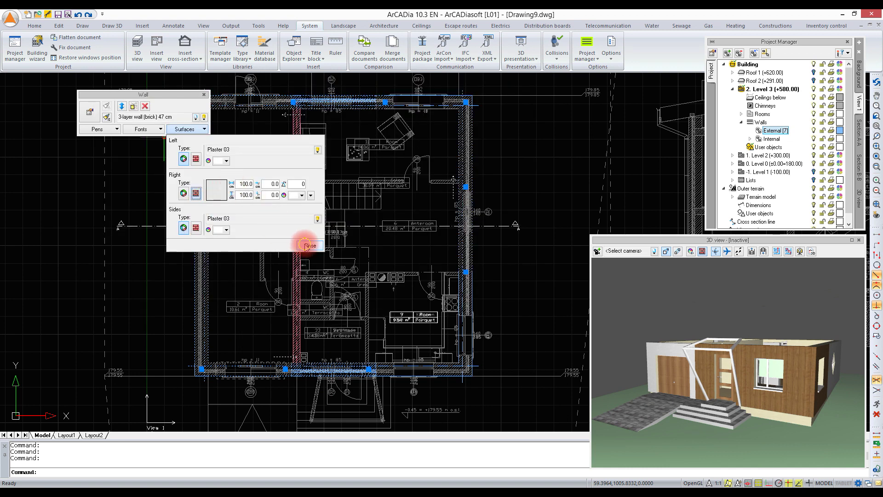
Switch the project tree to the 3D view and turn on the visibility of Level 3, Roof 1, Roof 2, Level 2 and the Level 0 ceiling
click(859, 170)
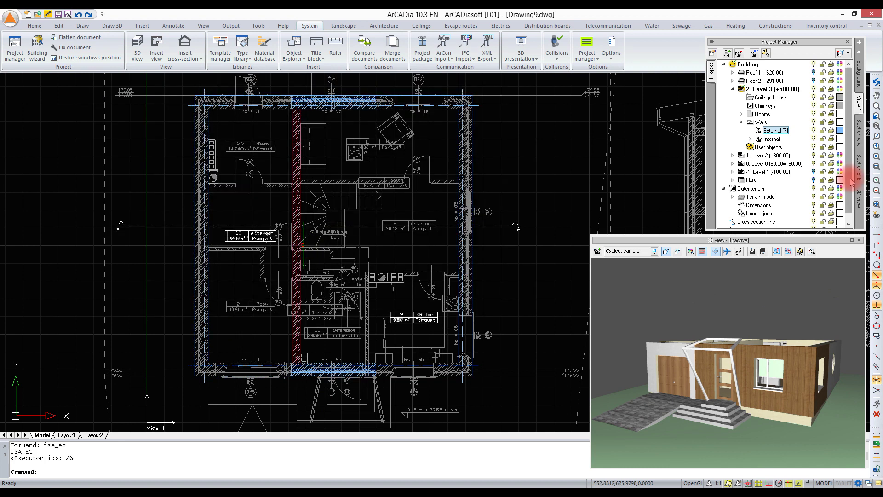
click(863, 197)
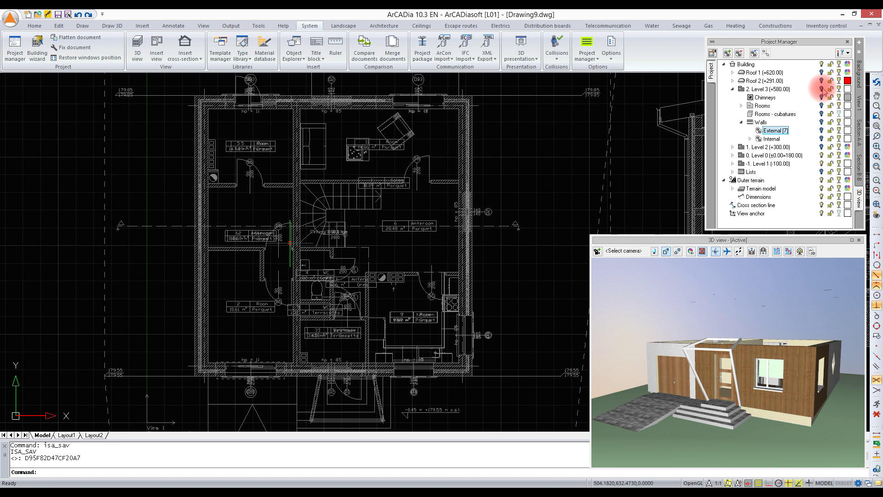
click(822, 89)
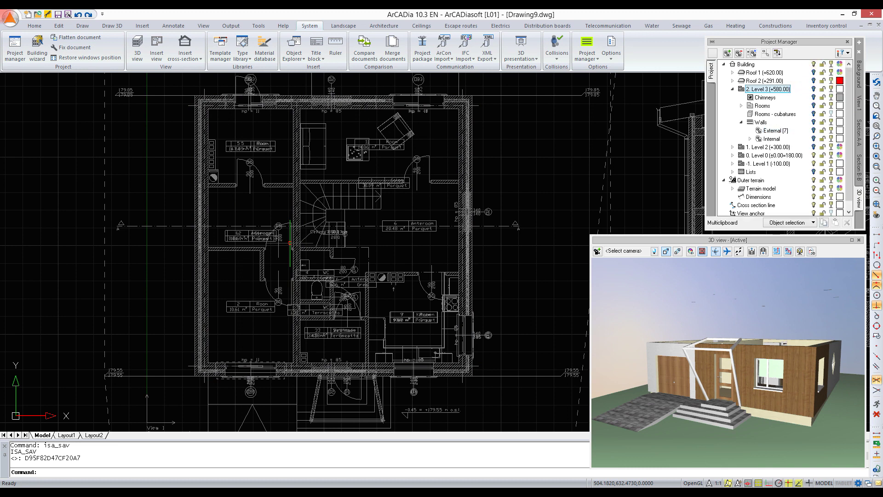
click(814, 73)
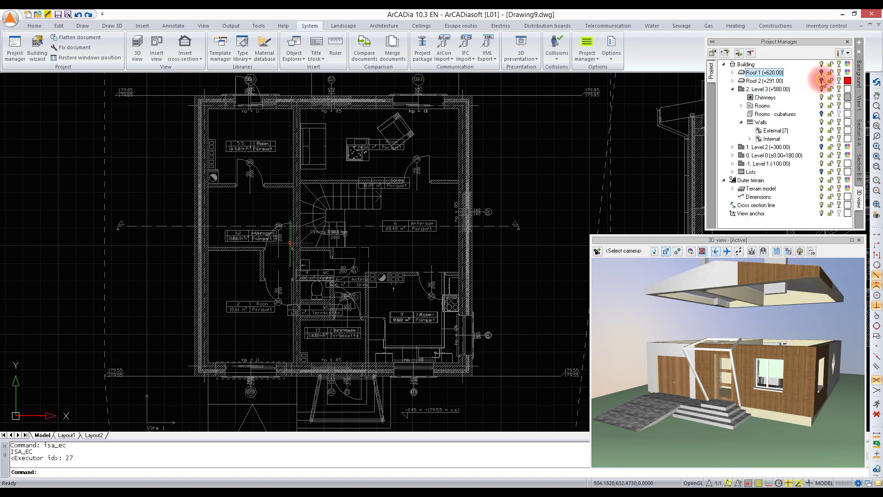
click(821, 80)
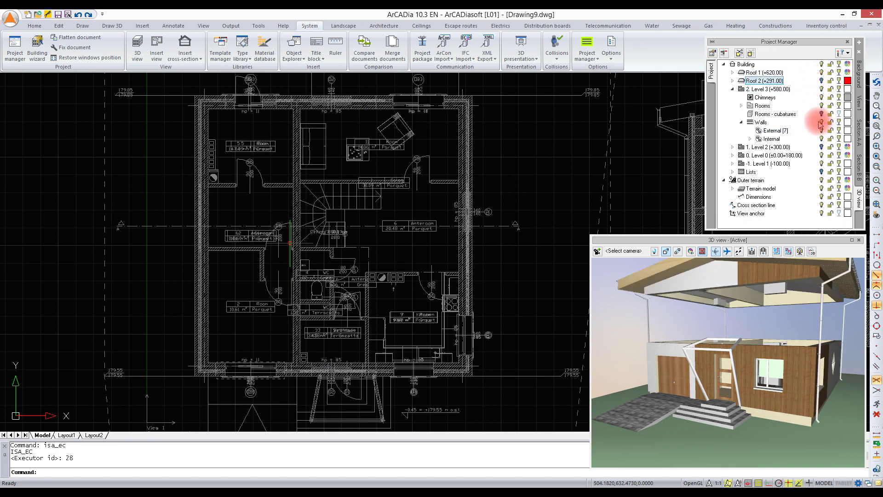
click(822, 147)
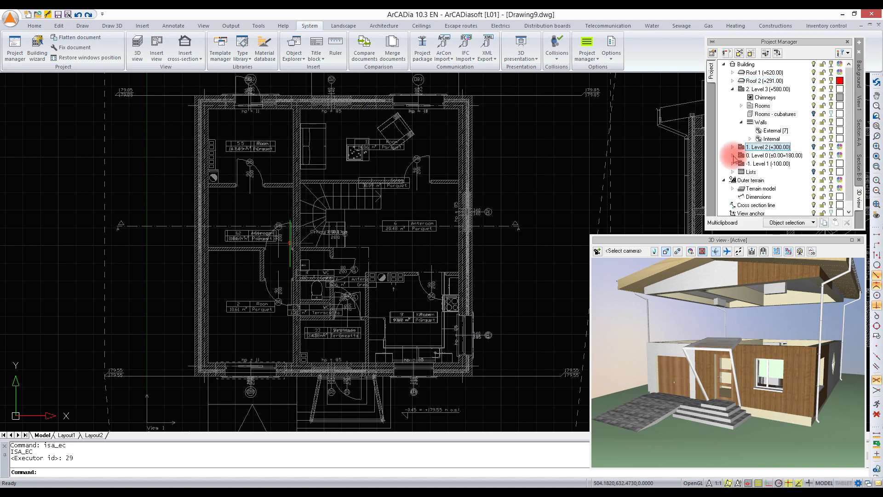
click(734, 157)
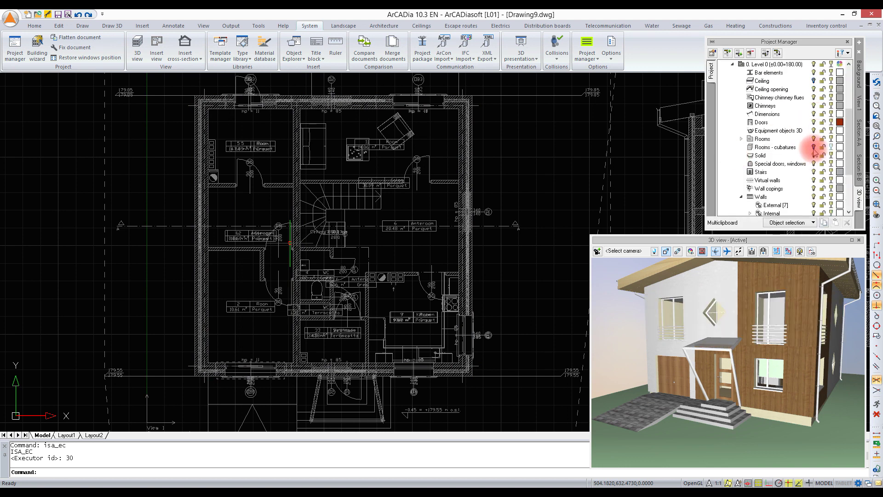
click(804, 81)
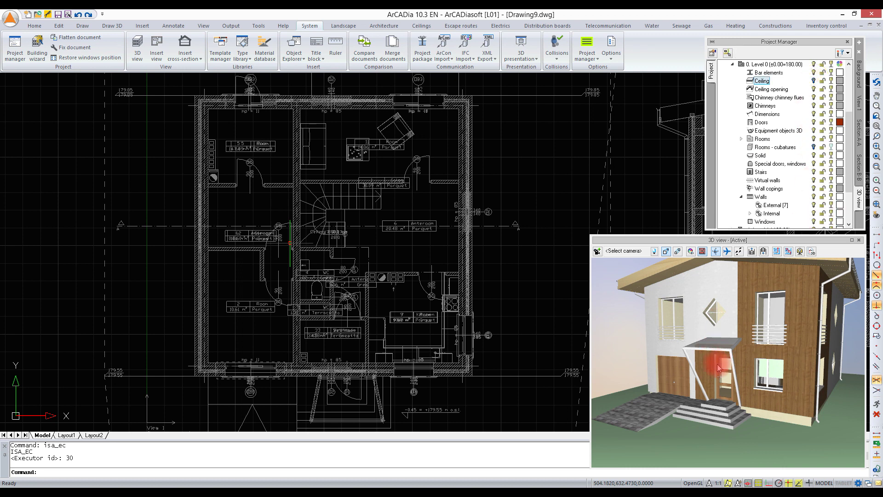
Select the roof framing in the 3D view and give its body the panel11 image texture
scroll(723, 360, down, 2)
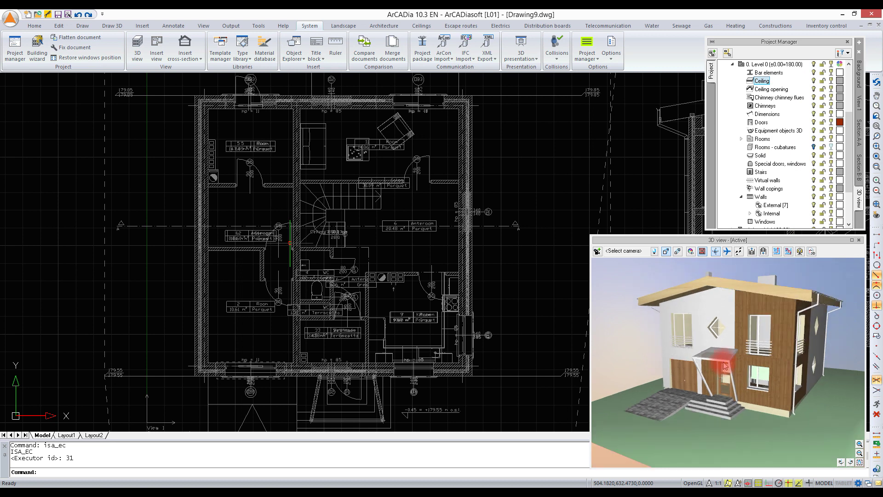
click(764, 289)
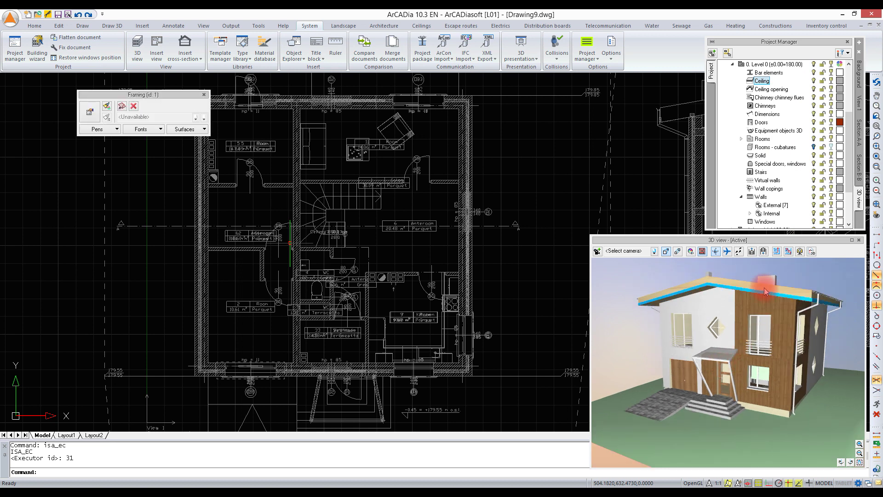
click(198, 129)
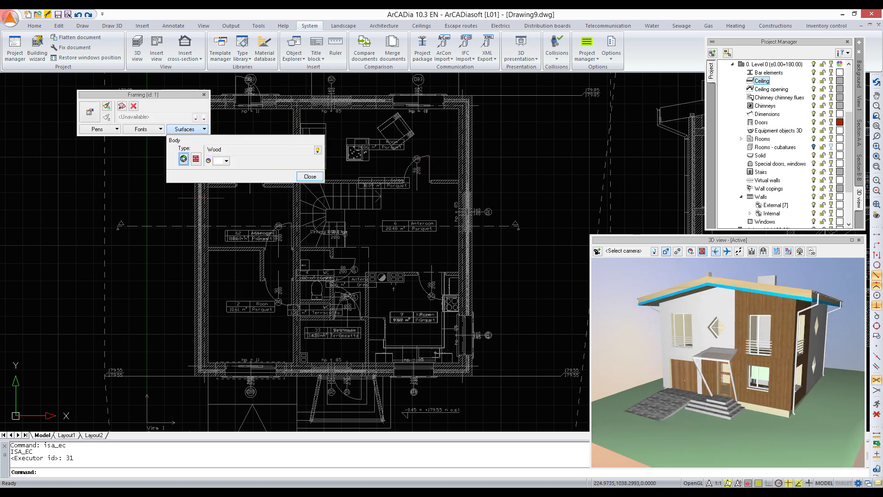
click(196, 159)
click(234, 159)
click(308, 201)
scroll(307, 201, down, 5)
click(296, 138)
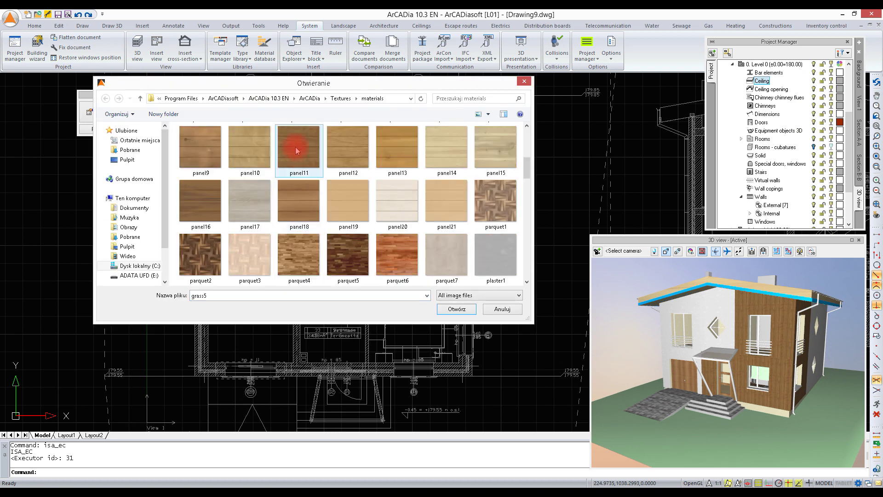
double_click(297, 140)
click(310, 176)
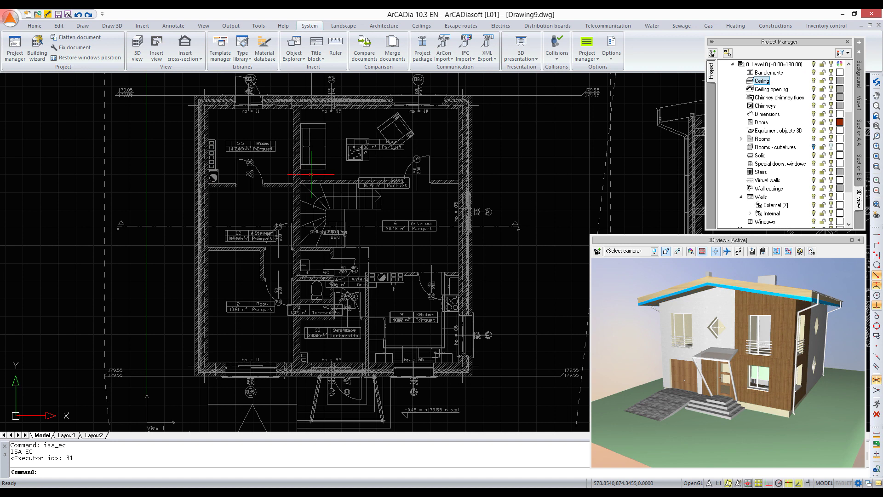
Select the roof in the 3D view and give its bottom surface the panel11 image texture
click(755, 282)
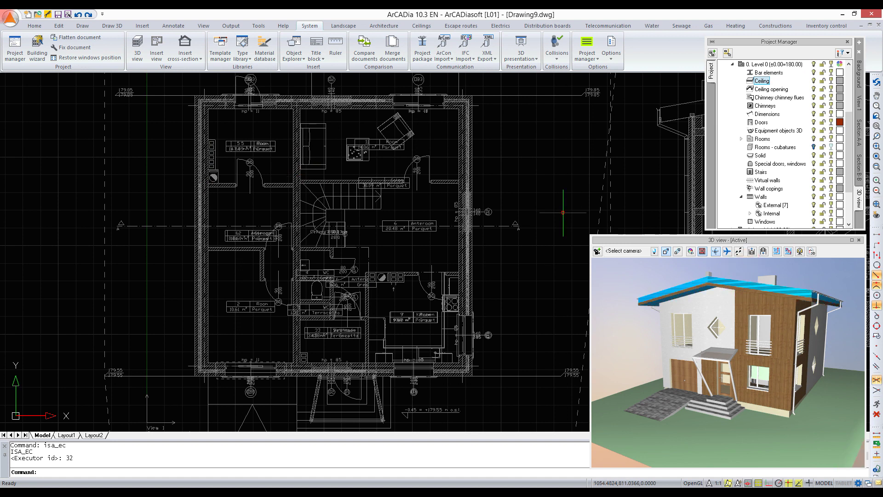
click(197, 128)
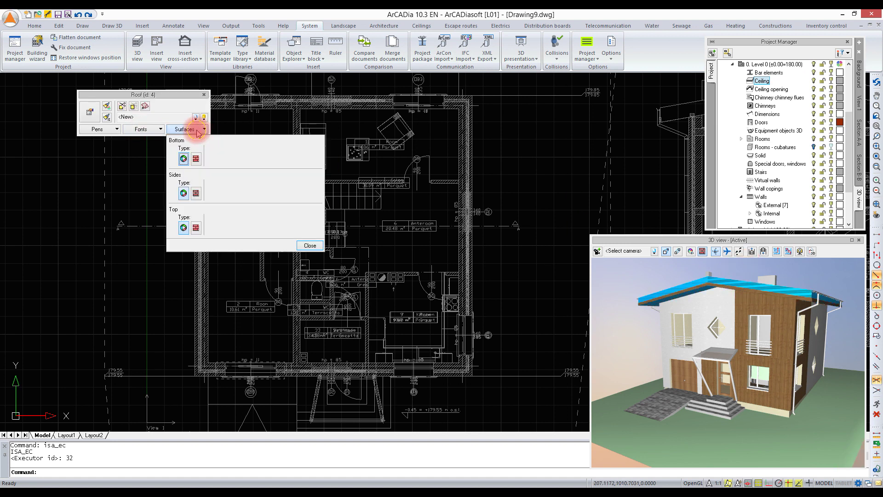
click(196, 159)
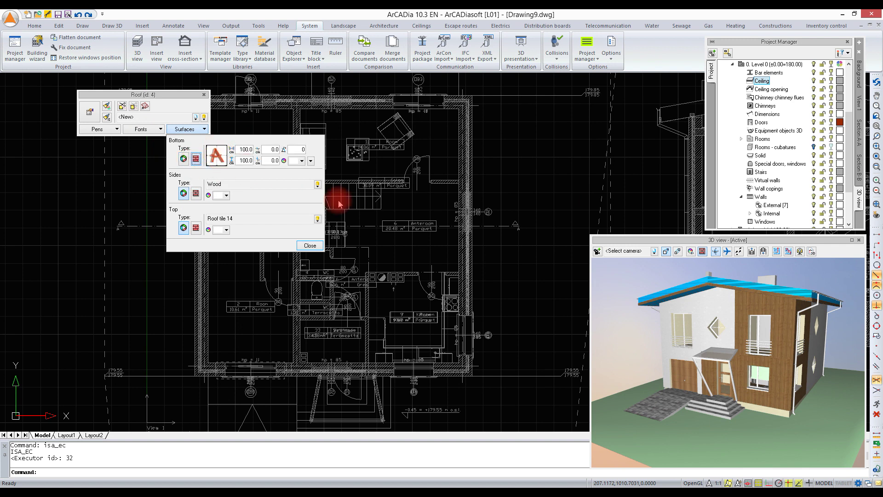
click(338, 203)
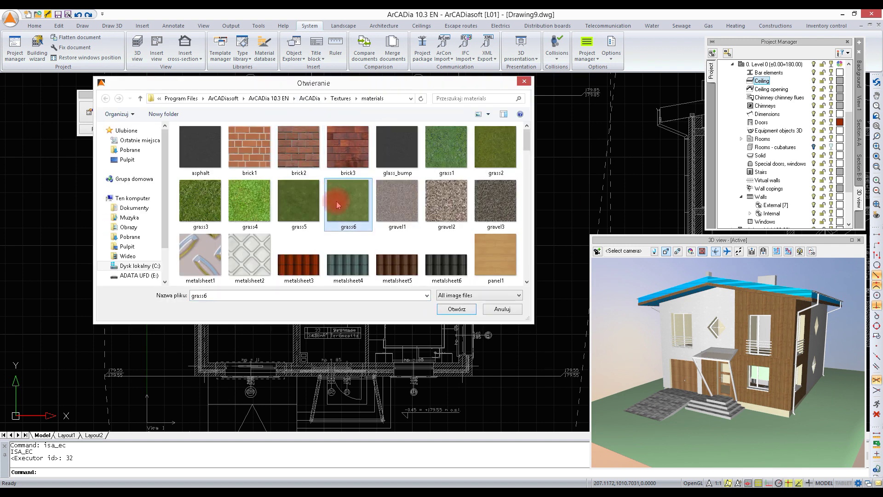
scroll(336, 201, down, 2)
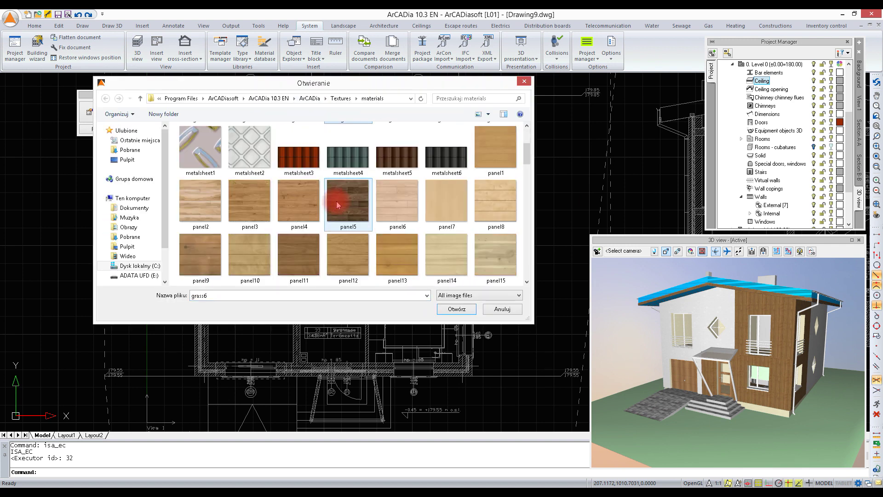
double_click(299, 238)
click(312, 245)
key(Escape)
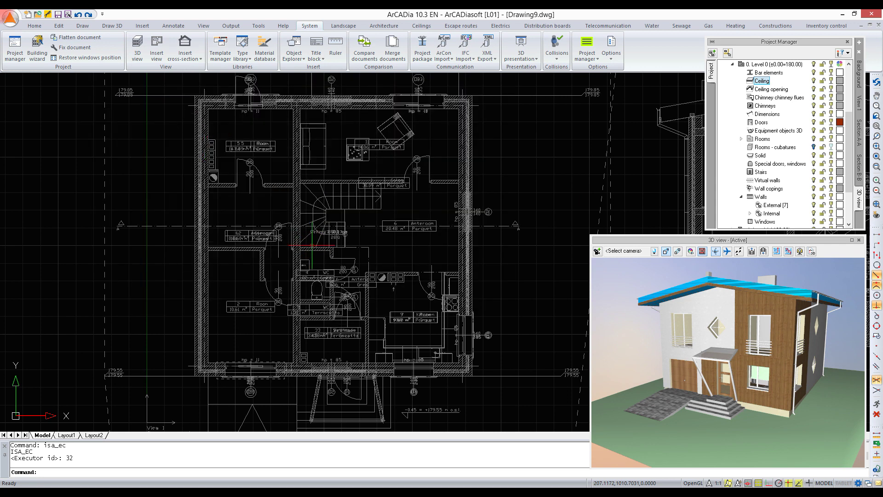
Reselect the roof and give its side surfaces the panel11 image texture
click(732, 284)
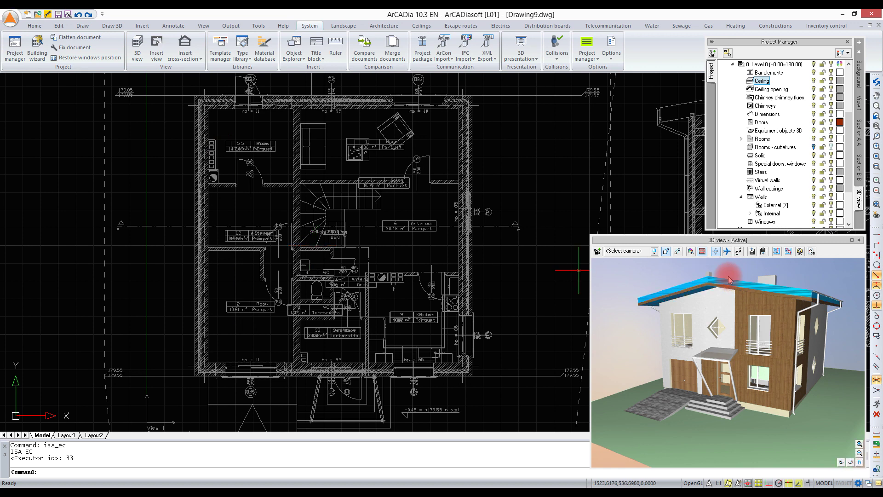
click(194, 130)
click(196, 192)
click(214, 189)
scroll(291, 221, down, 6)
double_click(296, 158)
click(305, 242)
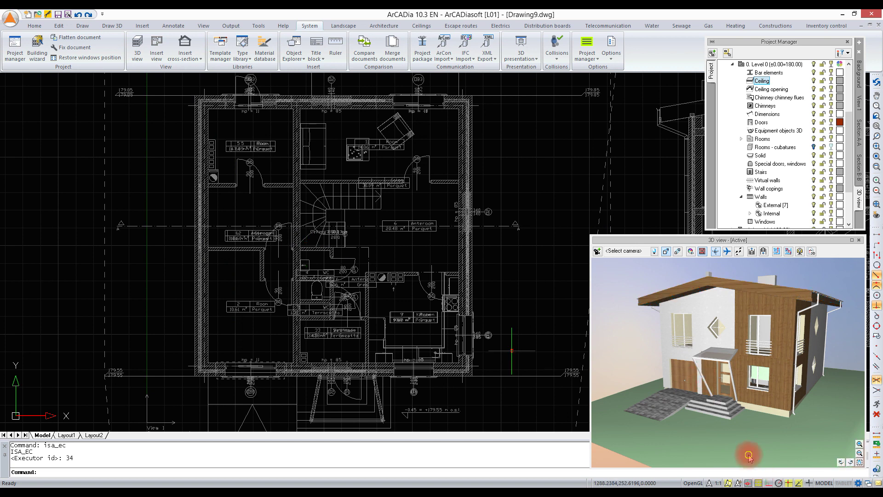
Select the projected ground surface, give its top the grass3 image texture with a width of 400, and close the surface settings
double_click(588, 283)
click(185, 129)
click(196, 159)
click(195, 193)
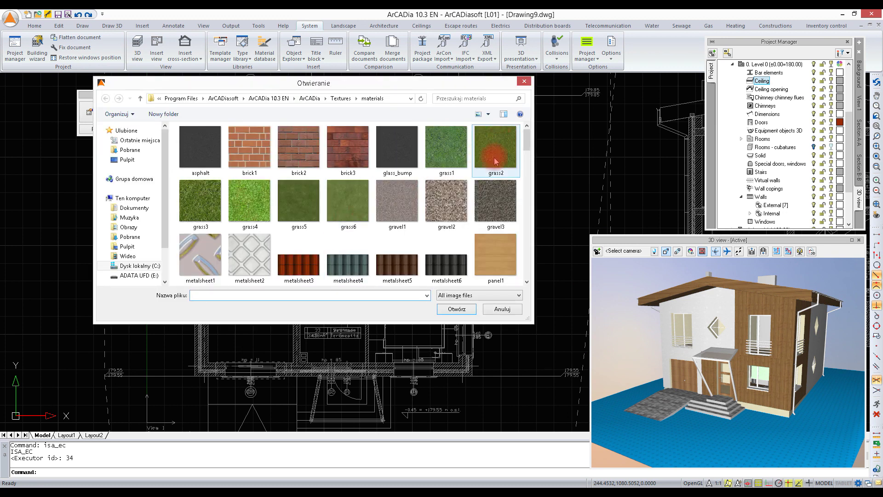
click(196, 201)
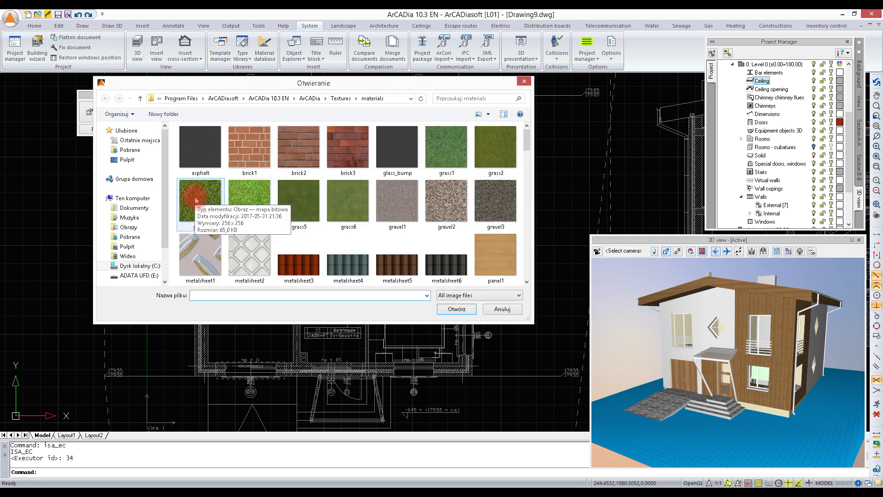
double_click(195, 201)
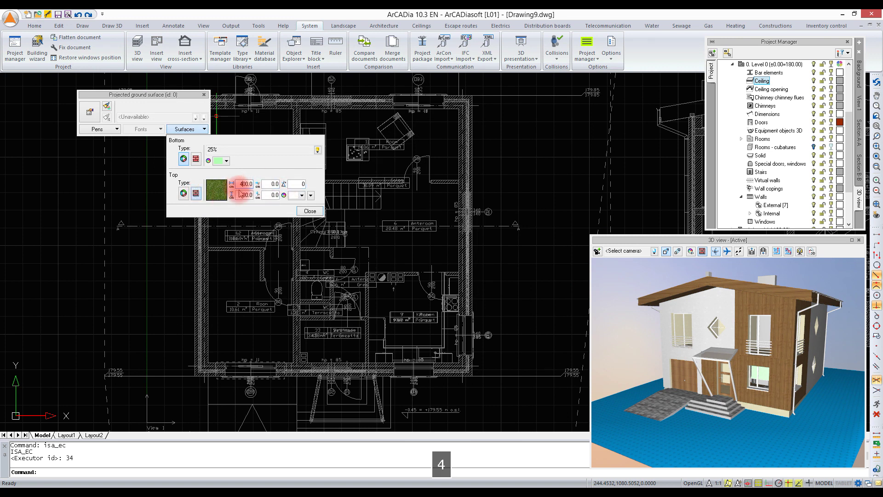
click(310, 211)
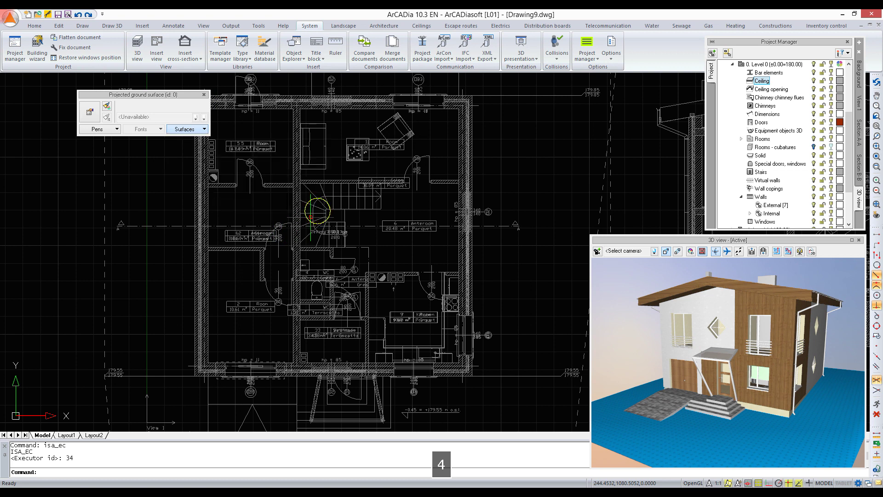